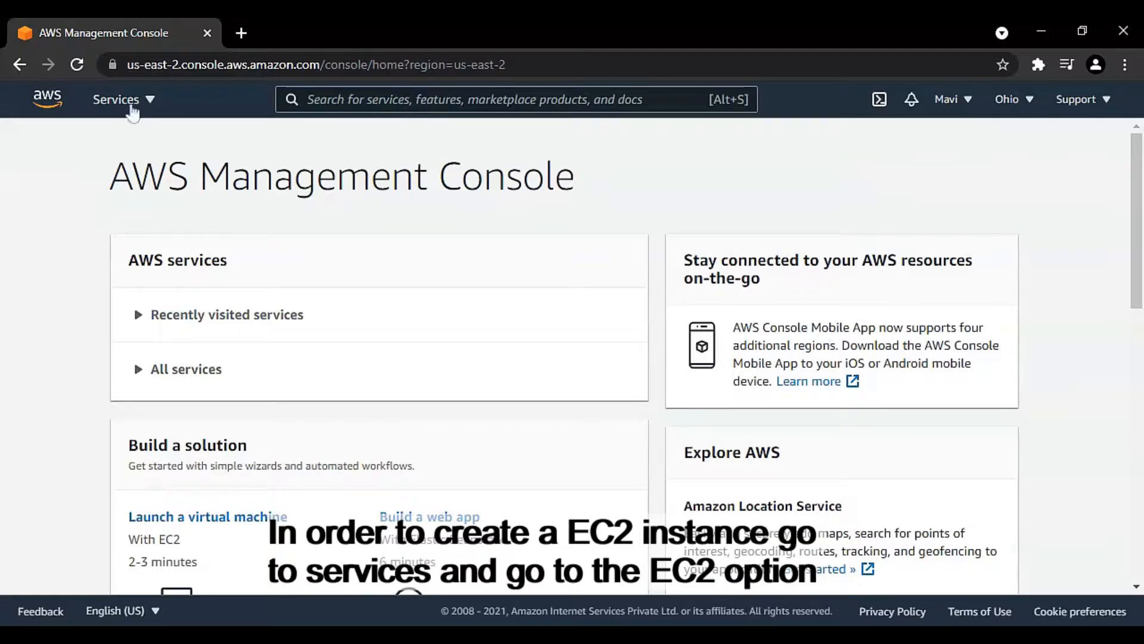
Step: Open the EC2 service's instances page, dismiss the welcome message and collapse the side navigation
click(151, 101)
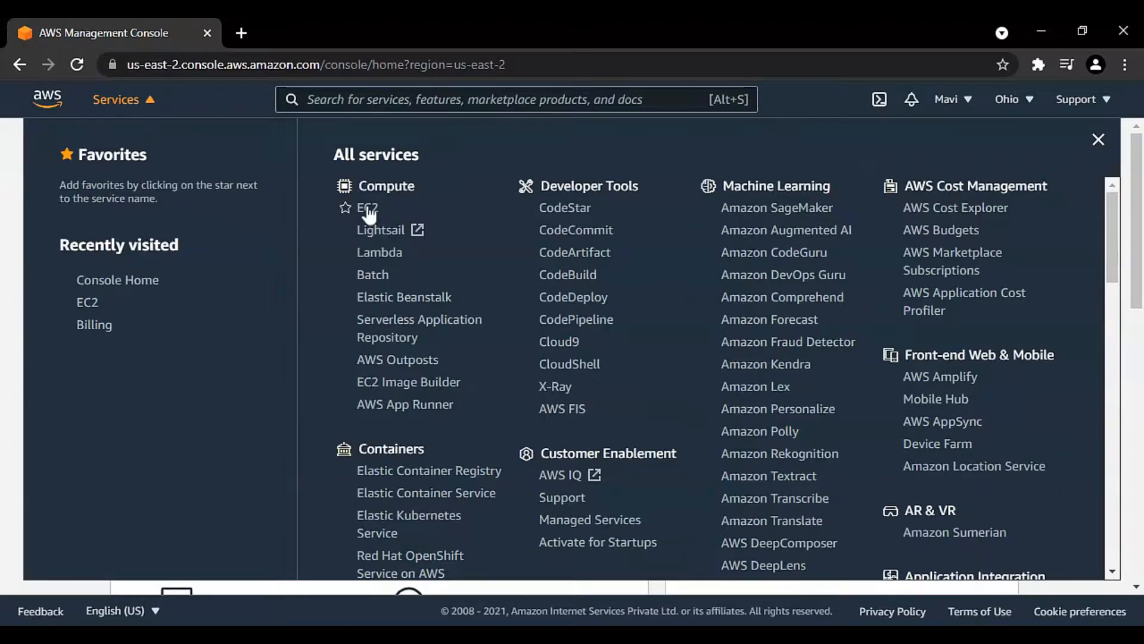
click(369, 208)
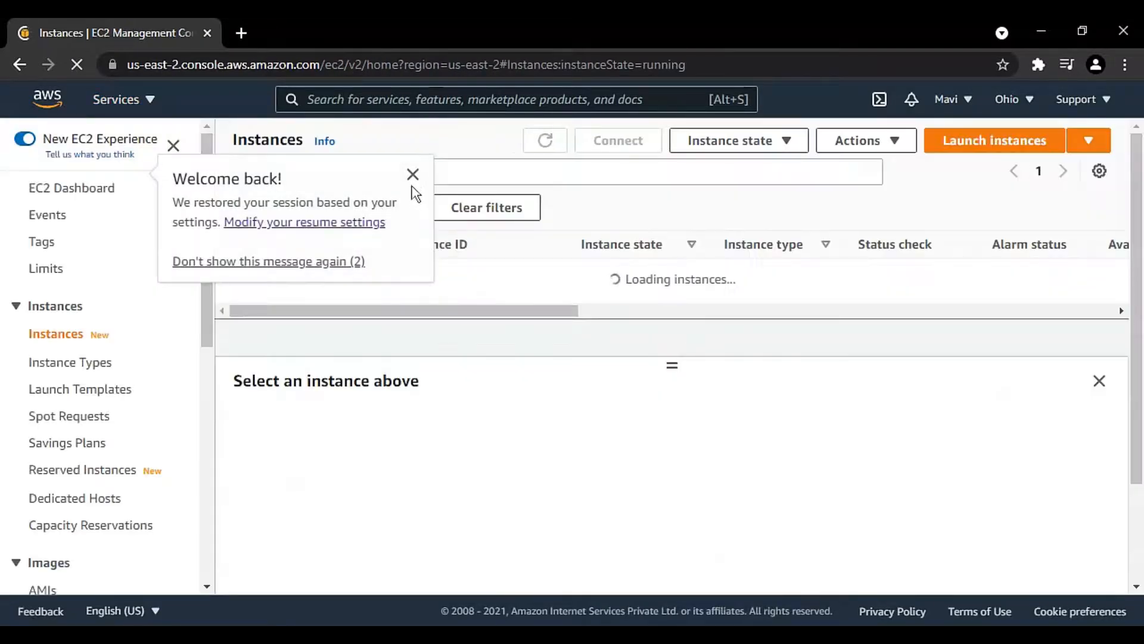
click(412, 175)
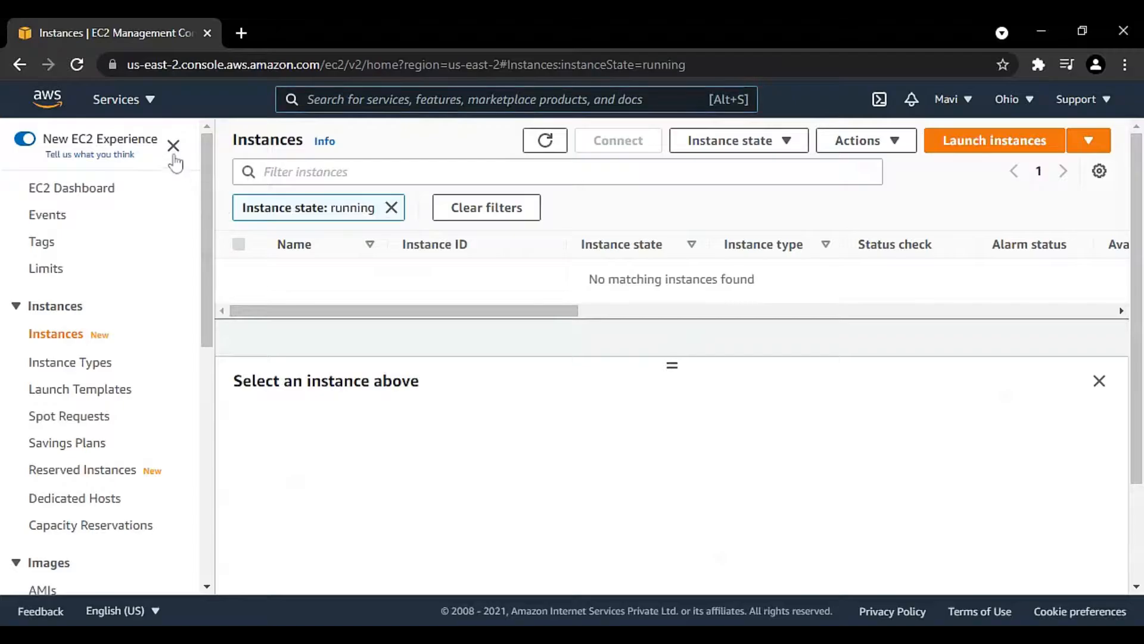
click(173, 146)
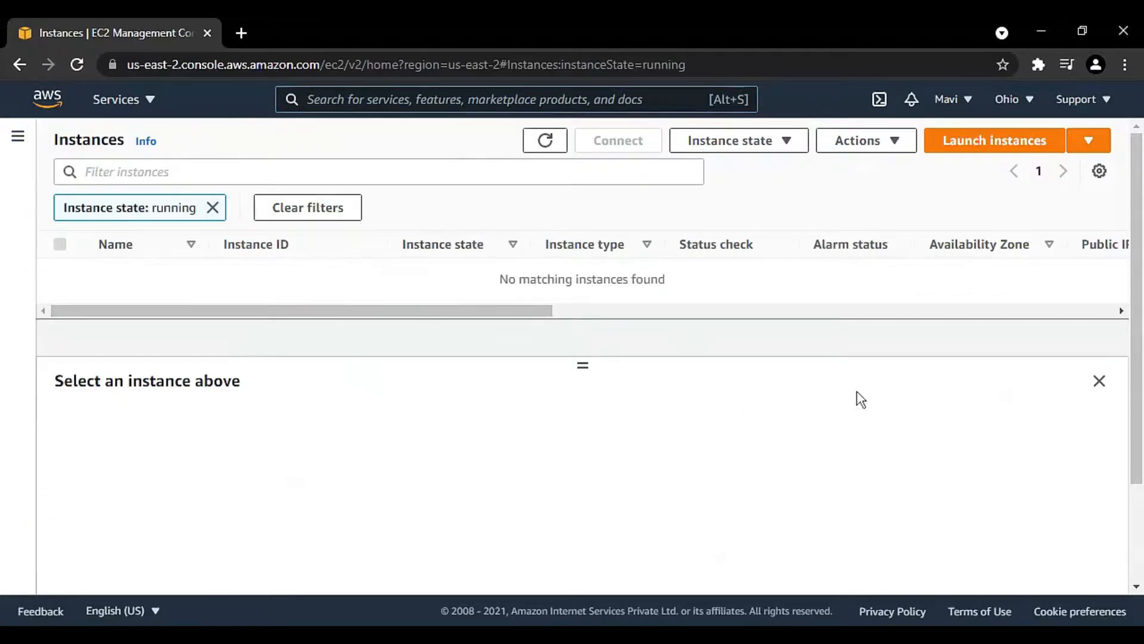
Step: Look through the list of available AWS regions, then close it without changing the region
click(1029, 101)
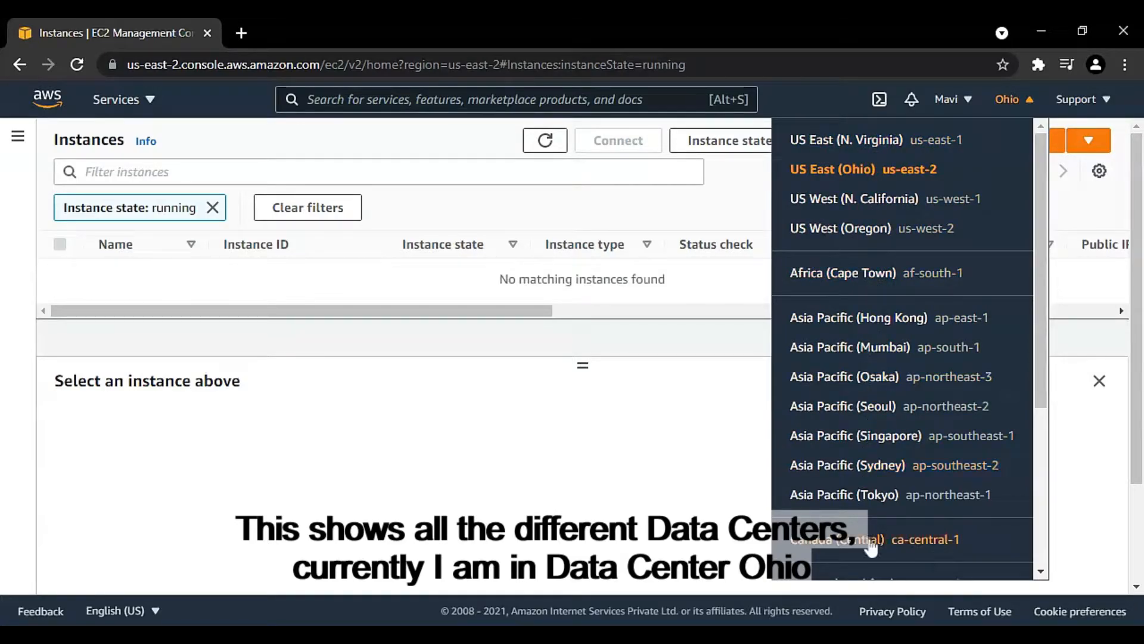
scroll(858, 536, down, 4)
scroll(878, 534, up, 5)
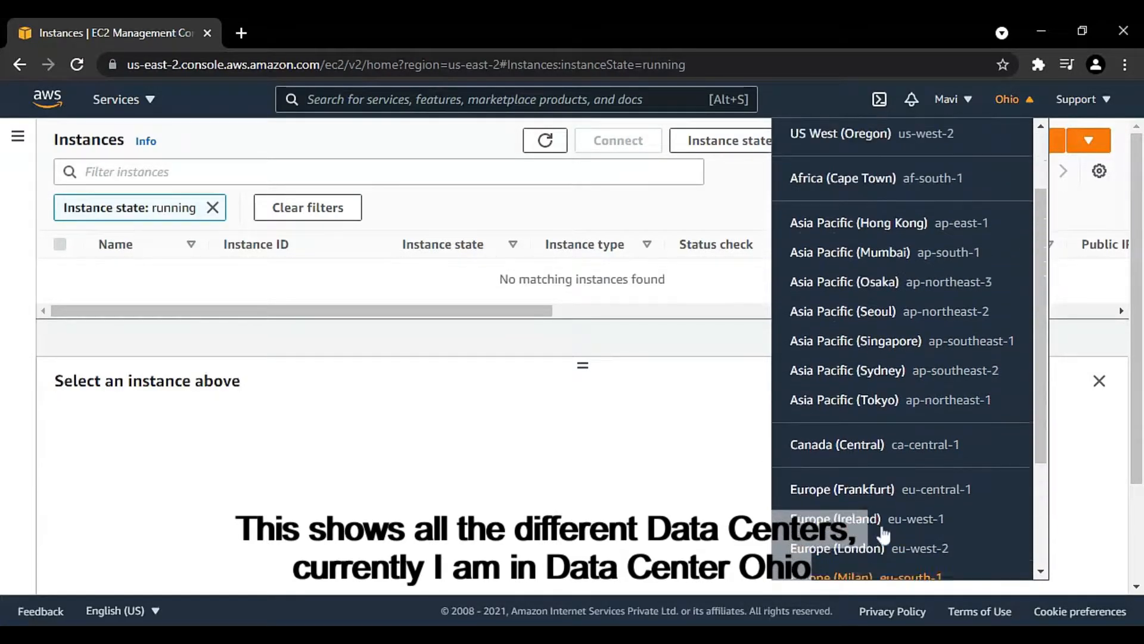
click(666, 410)
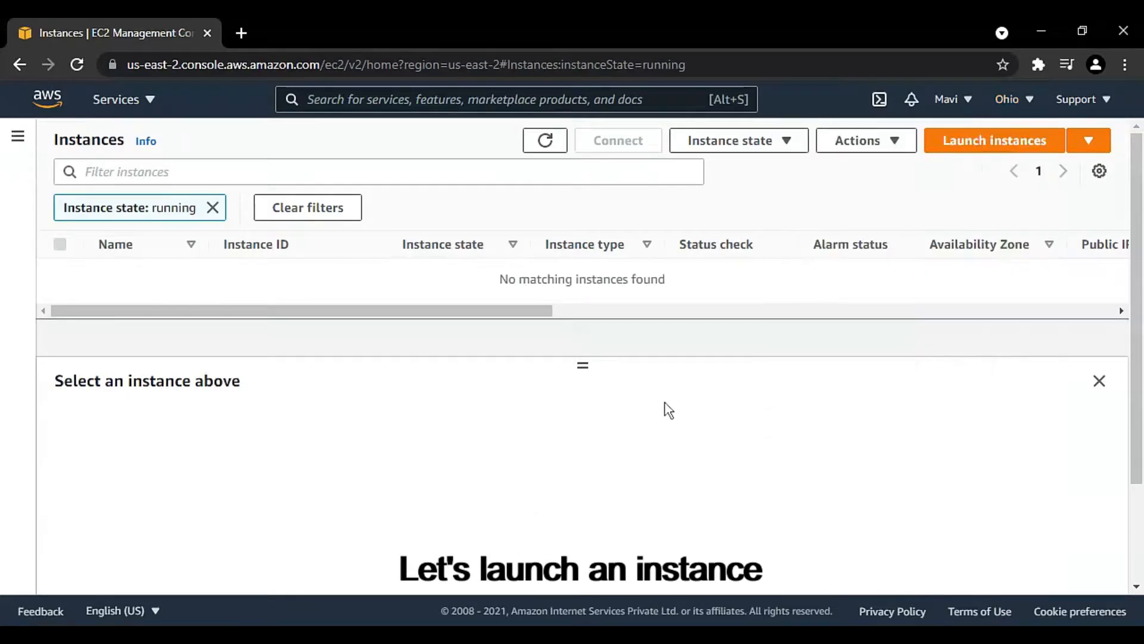
Step: Start launching an instance, show only free tier images, and choose the 64-bit (x86) Amazon Linux 2 AMI (HVM), SSD Volume Type
click(1000, 146)
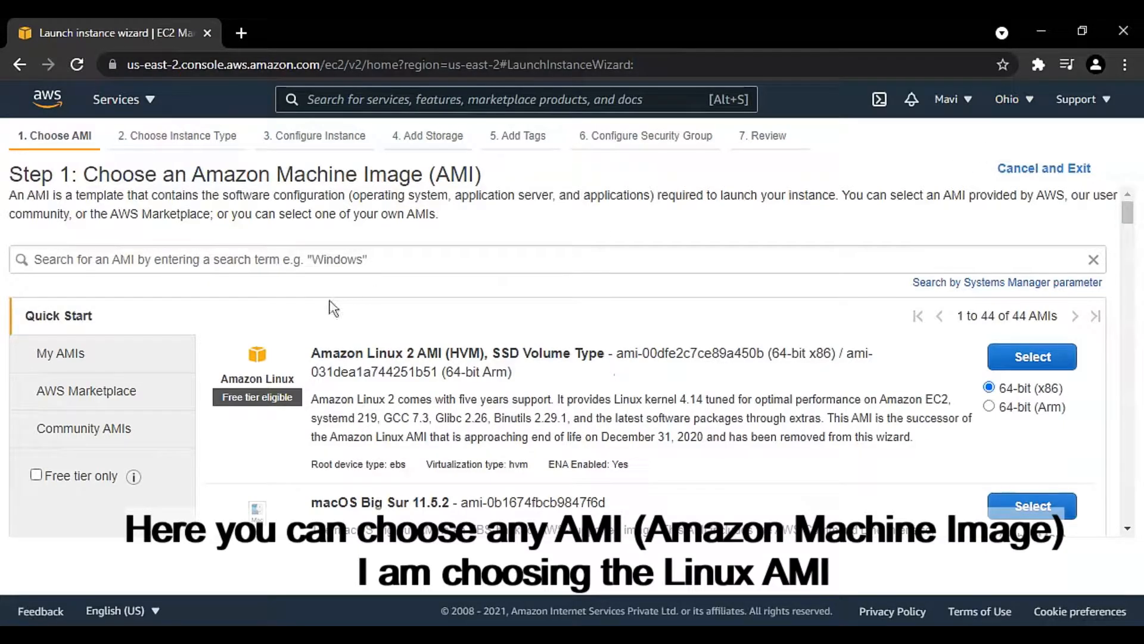
click(71, 477)
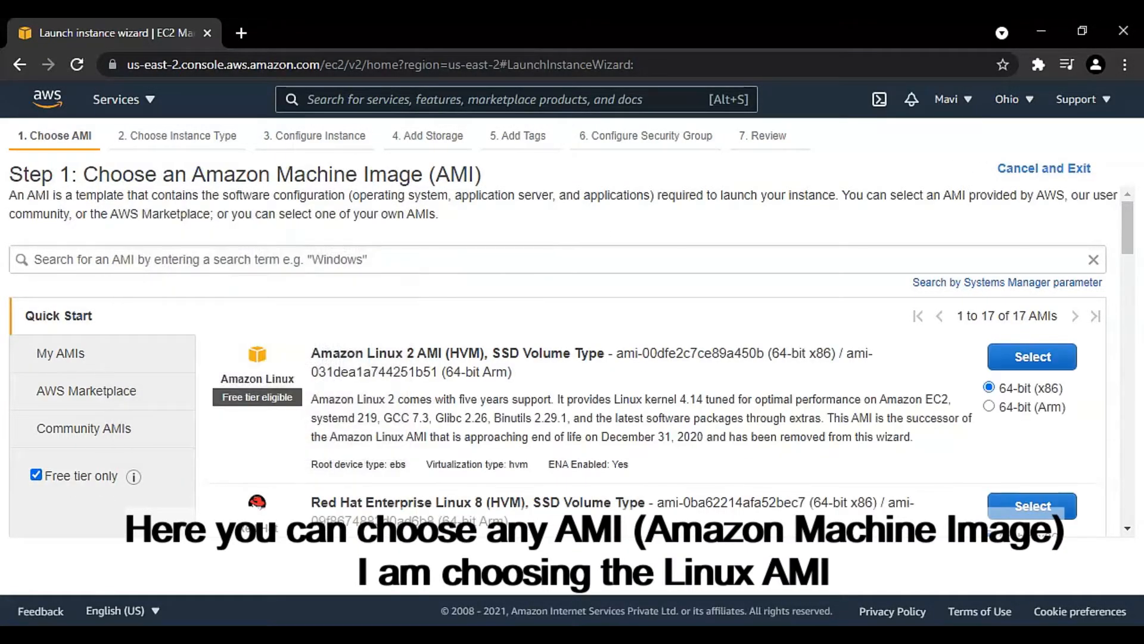
scroll(237, 313, down, 10)
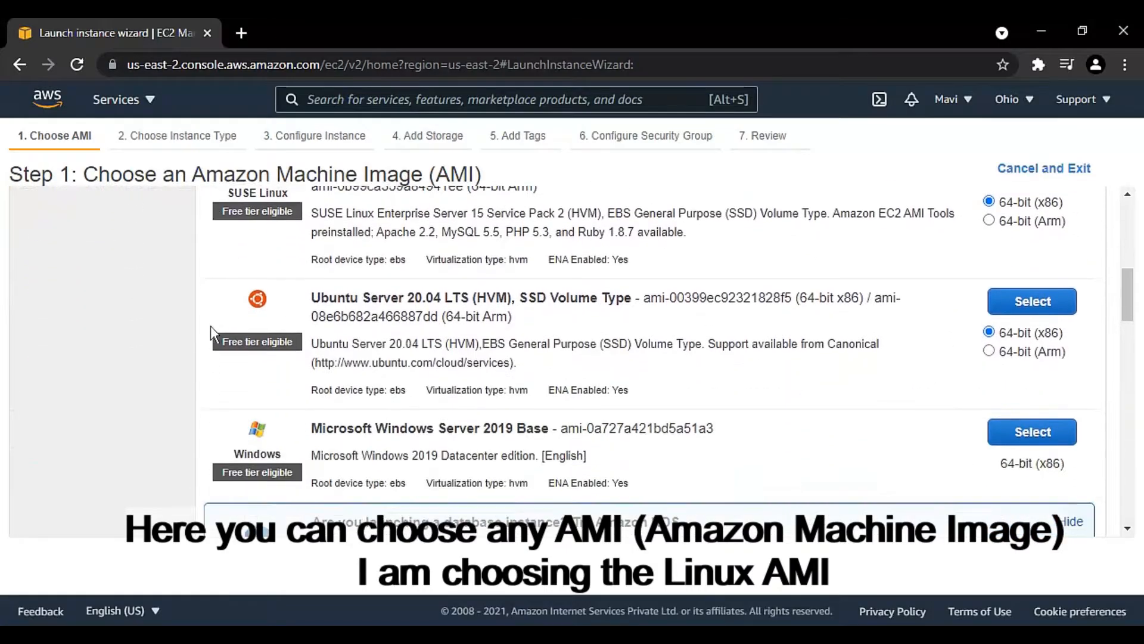
scroll(210, 326, down, 10)
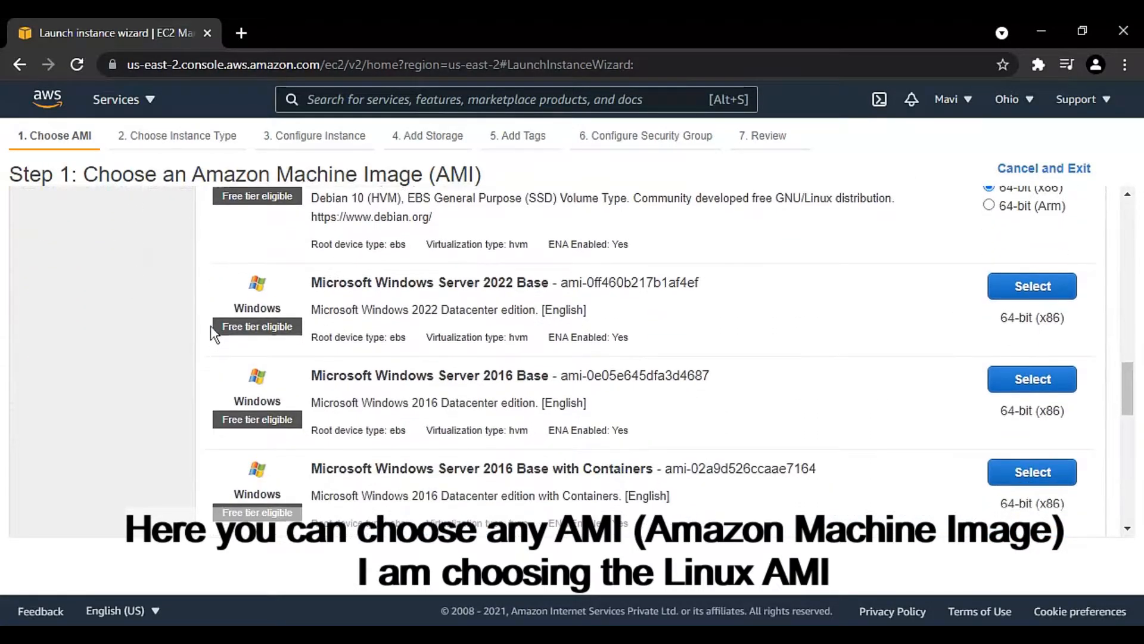
scroll(209, 325, down, 2)
scroll(210, 326, up, 10)
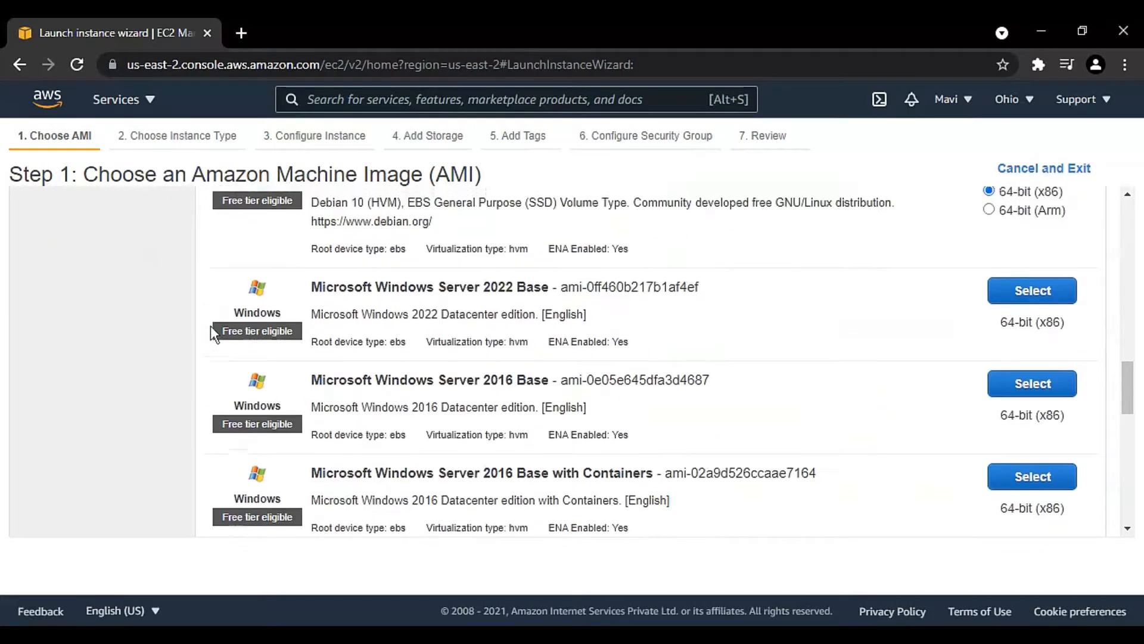
scroll(210, 325, up, 10)
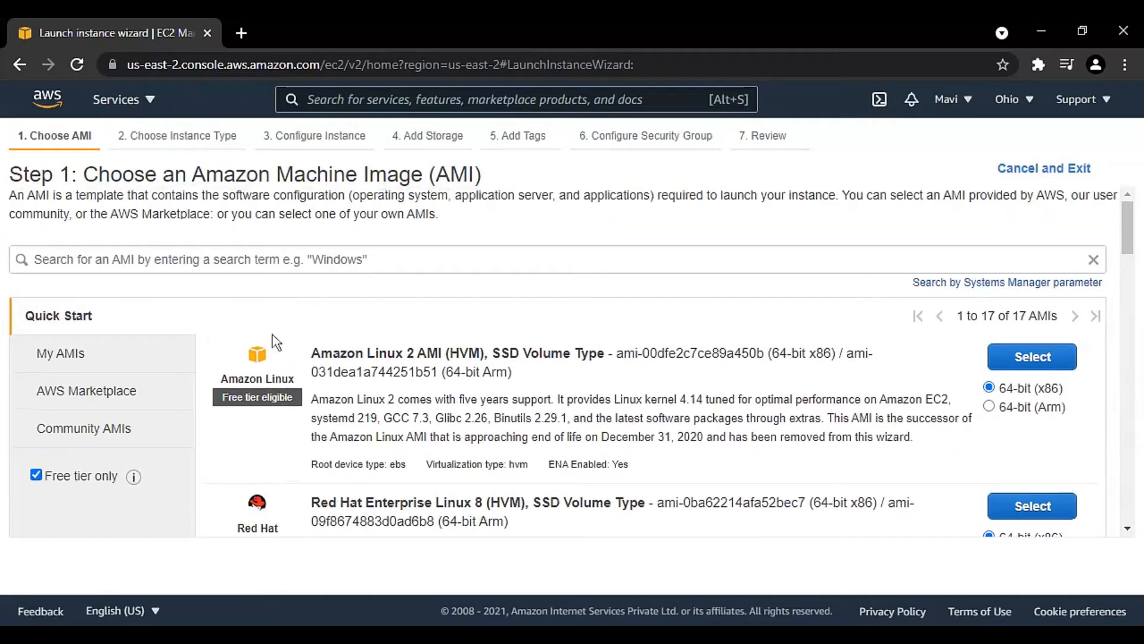
click(1020, 357)
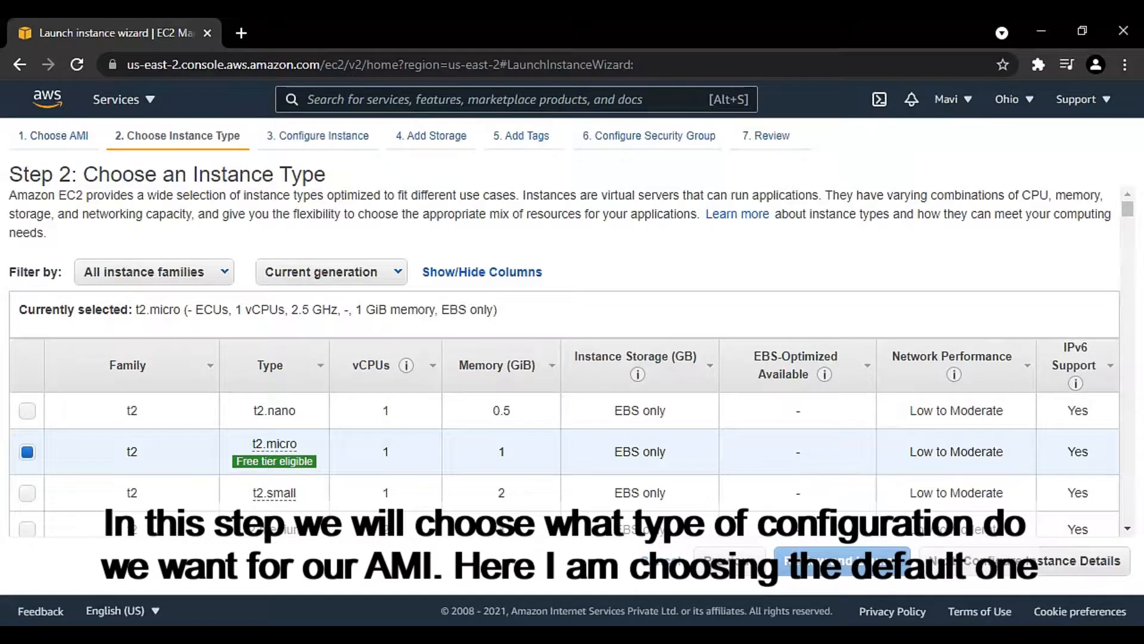
Step: Keep the free tier eligible t2.micro instance type and continue to the instance details
drag(535, 449, 448, 448)
click(448, 449)
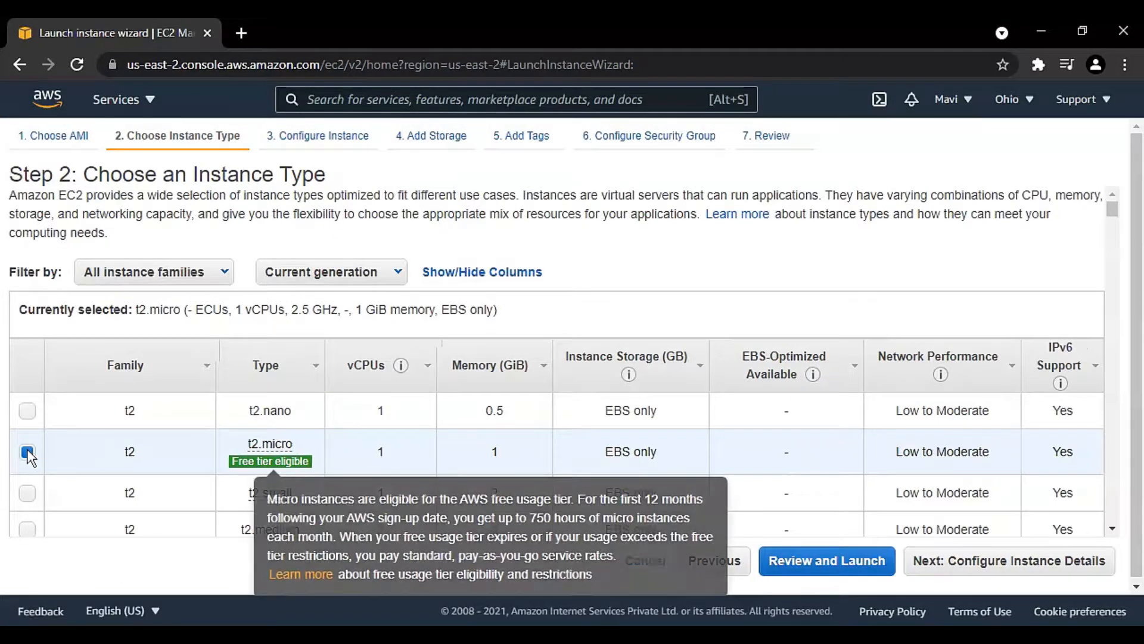
click(1020, 566)
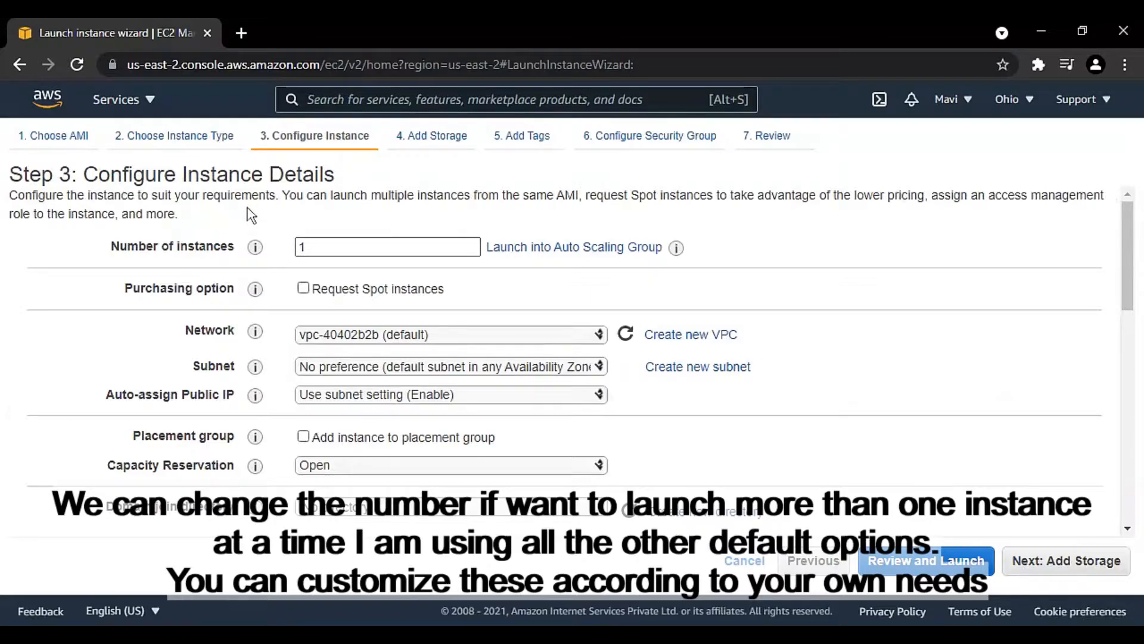
Step: Set the number of instances to 1, keep the other default details, and continue to the storage settings
double_click(303, 247)
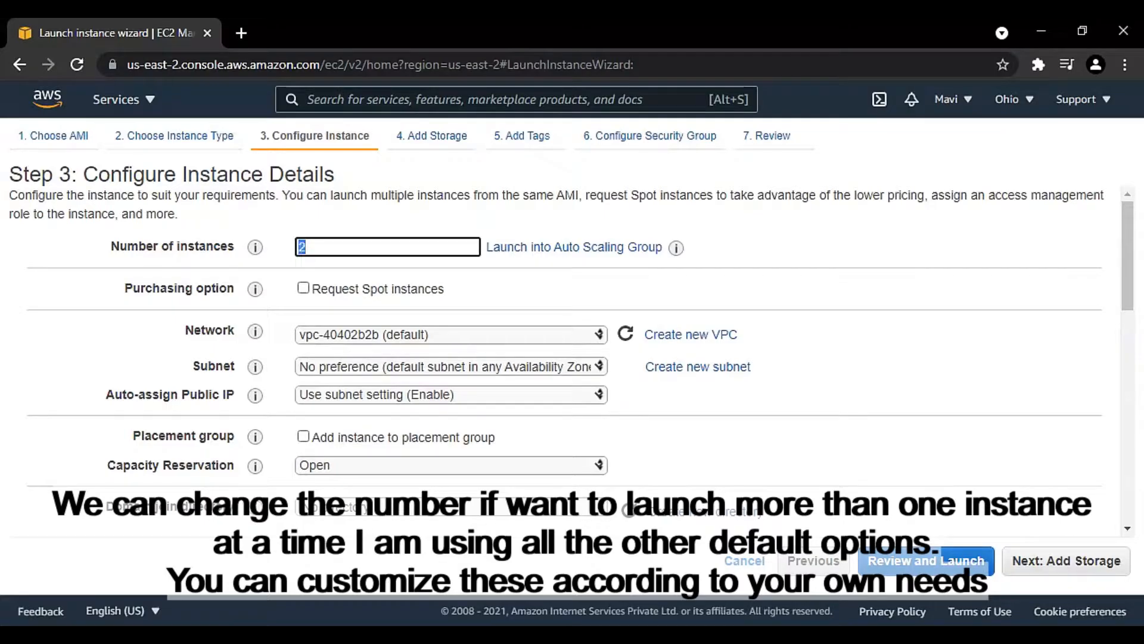
key(Up)
key(Up)
text(1)
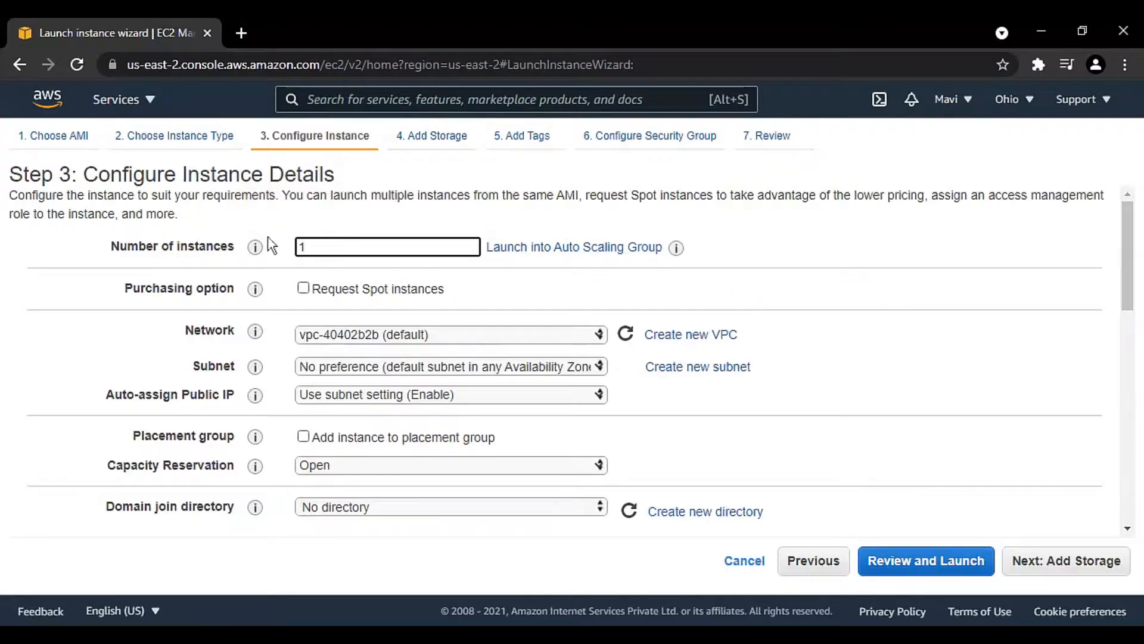
mouse_move(254, 246)
scroll(799, 358, down, 6)
click(1049, 560)
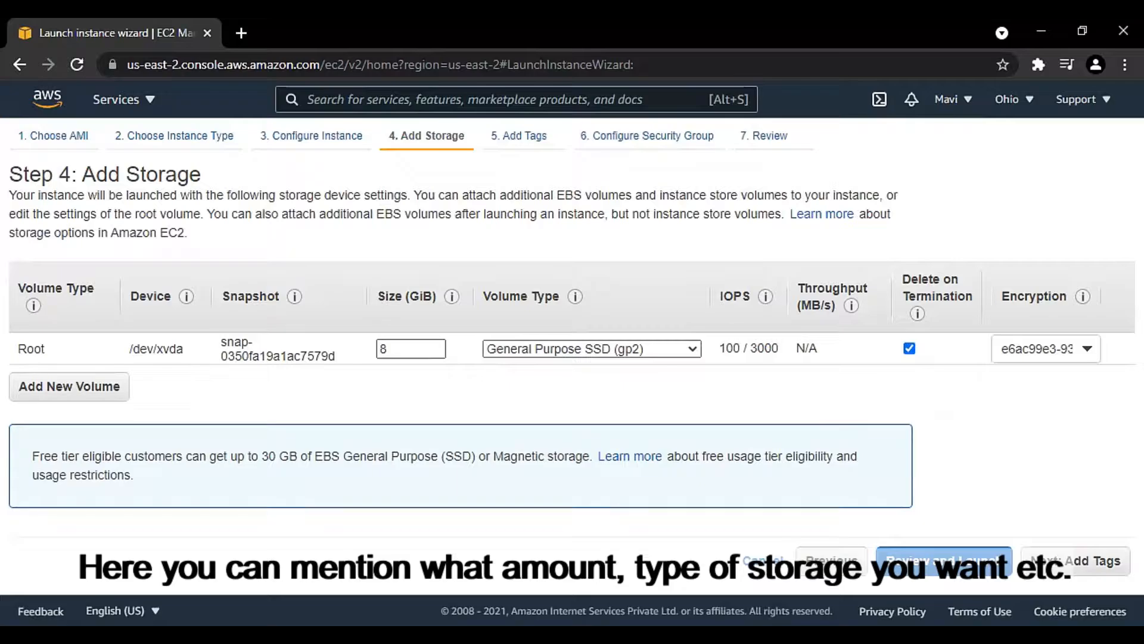
Step: Accept the default root volume storage and continue past the tags to the security group configuration without adding any
drag(437, 302, 365, 301)
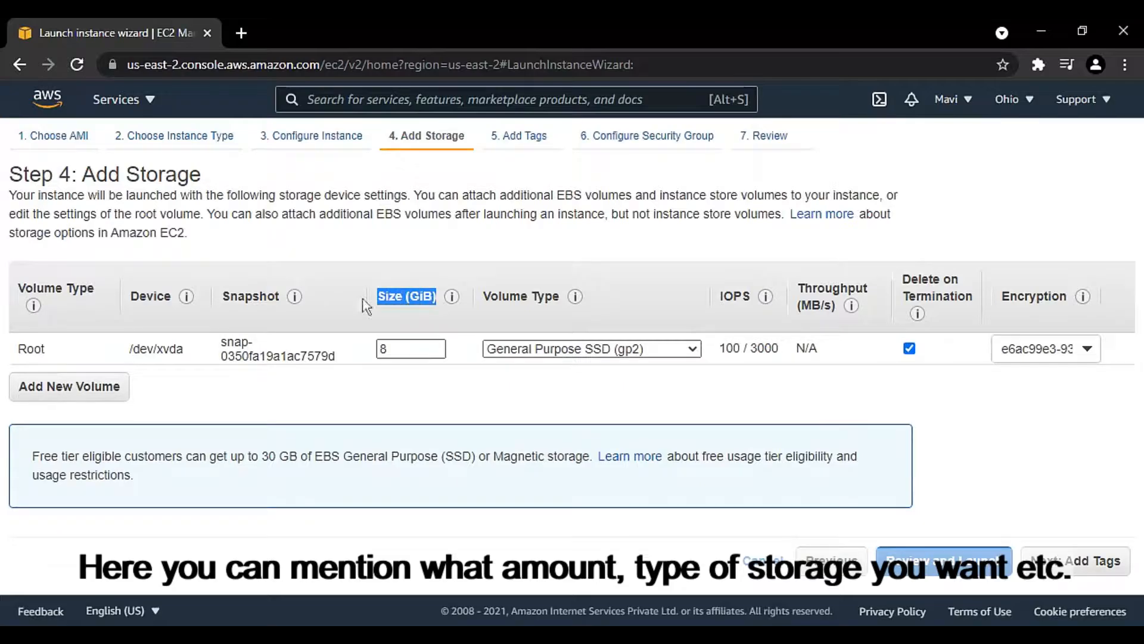
click(382, 397)
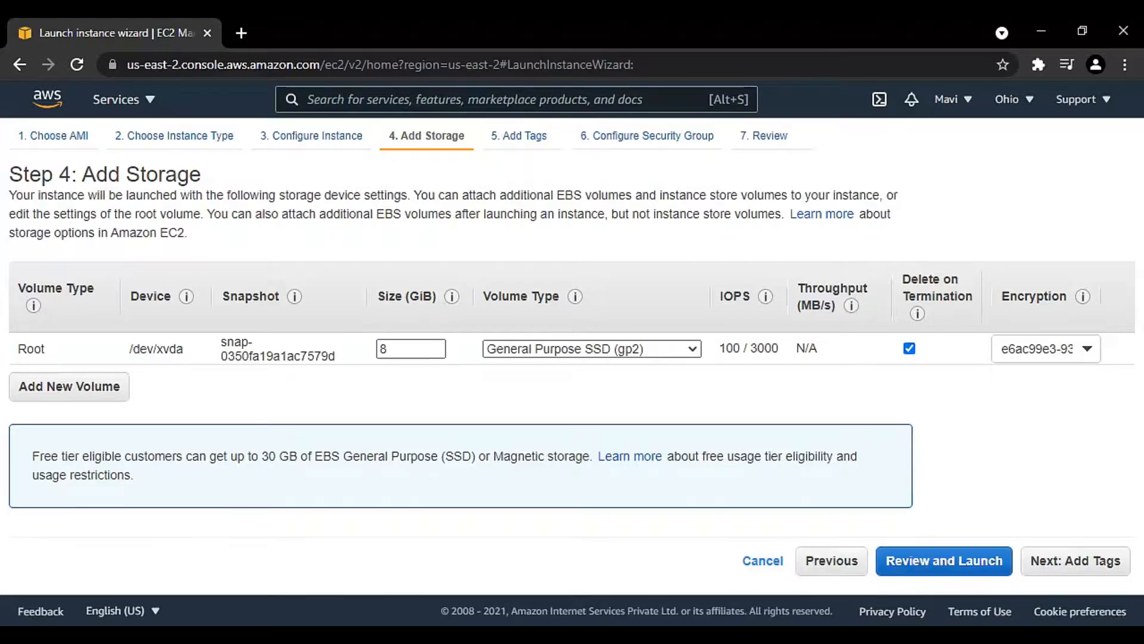
click(1090, 554)
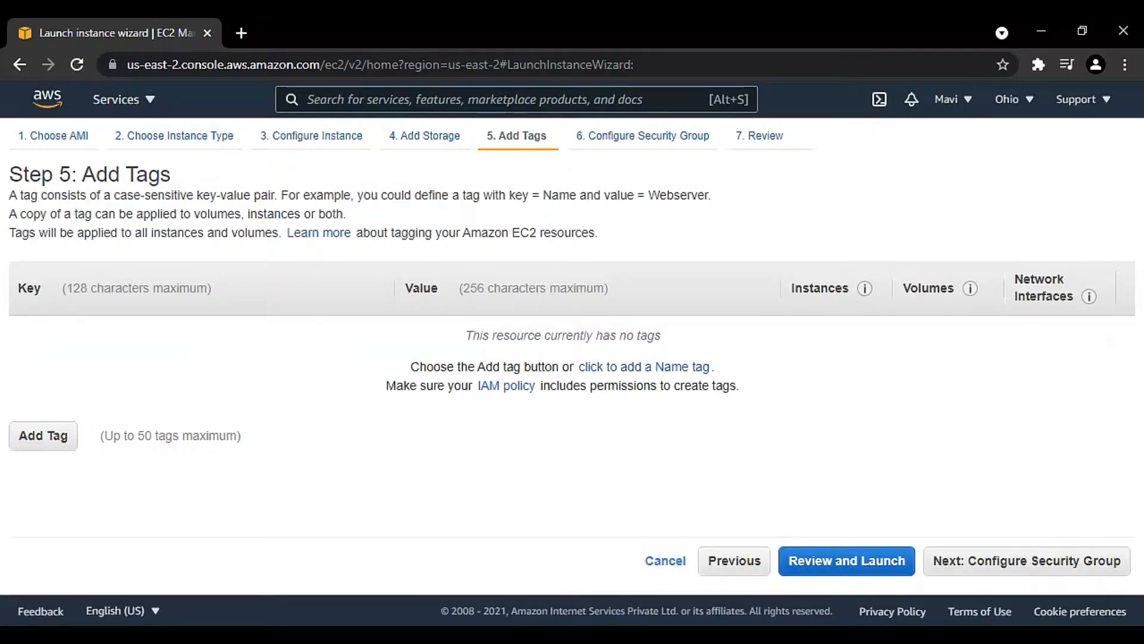
click(1003, 571)
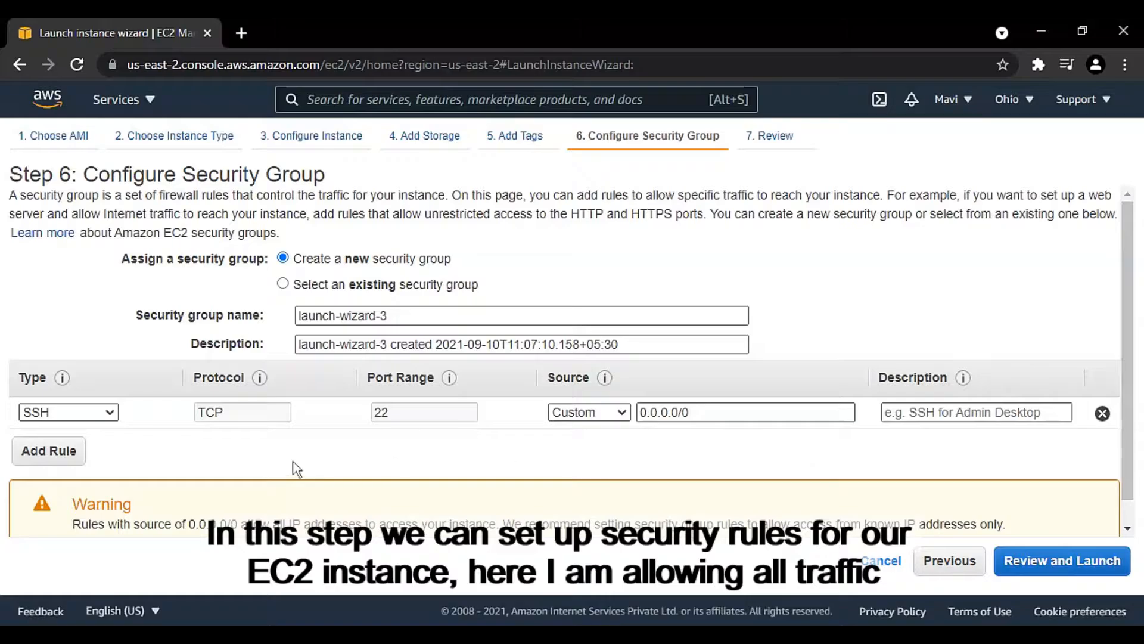
Step: Set the security group rule to type All traffic with source Anywhere and the description "test"
click(109, 410)
click(88, 213)
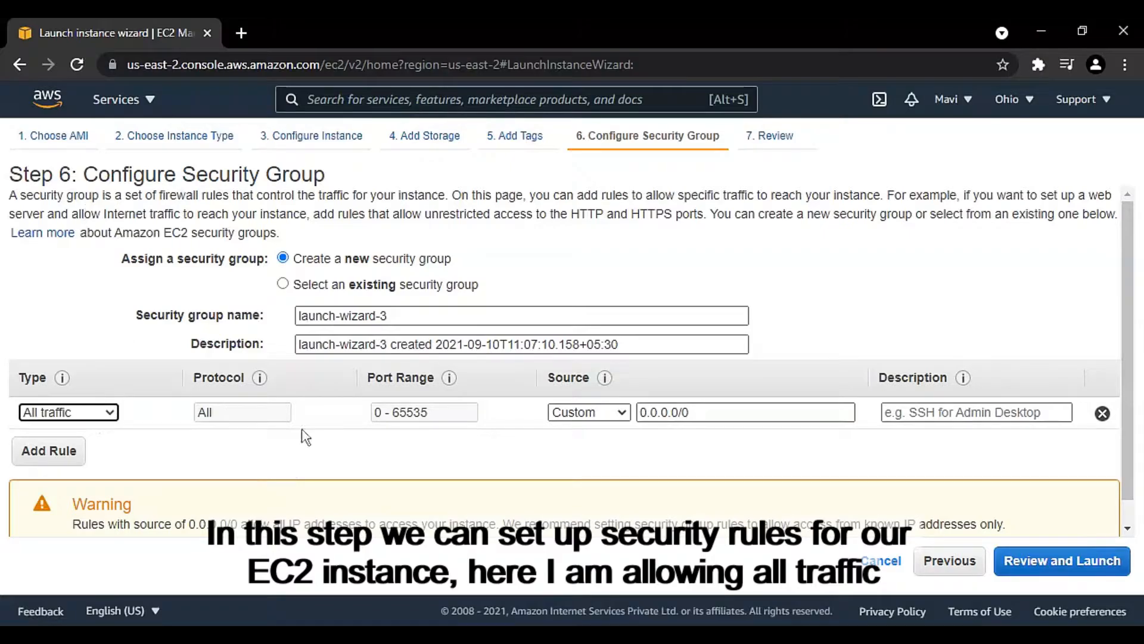
click(609, 411)
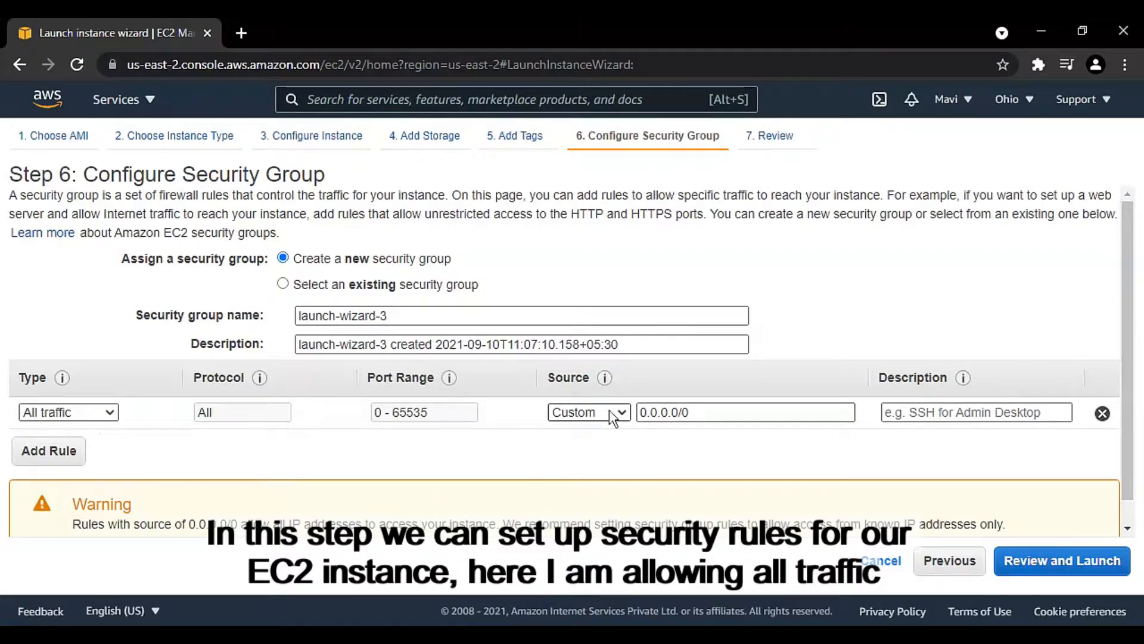
click(605, 428)
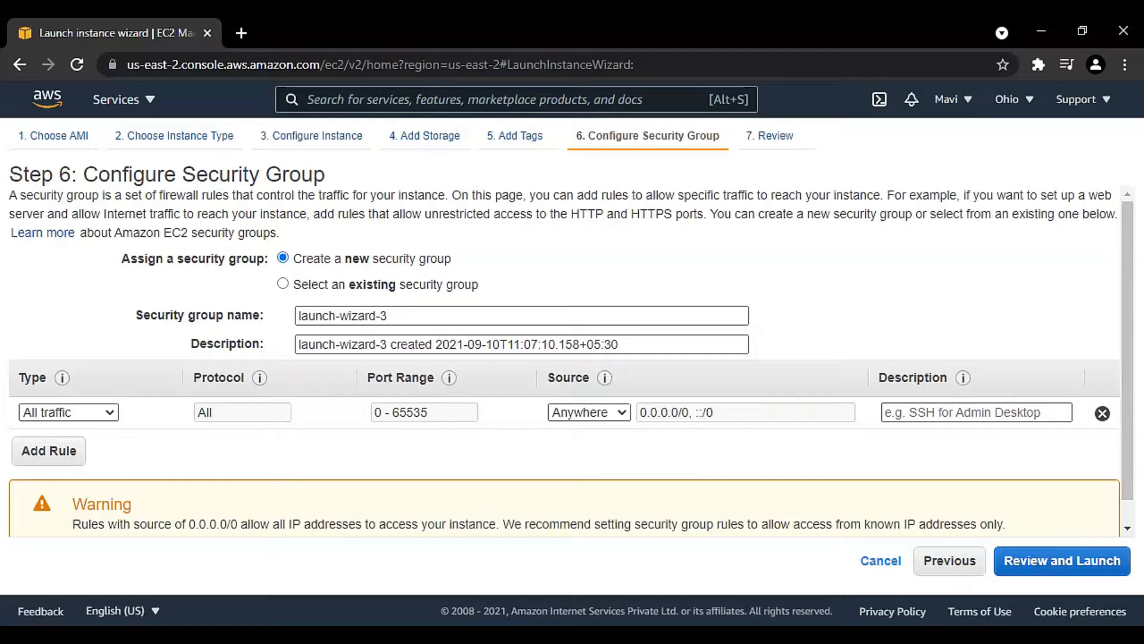
drag(909, 378, 878, 379)
click(929, 412)
text(t)
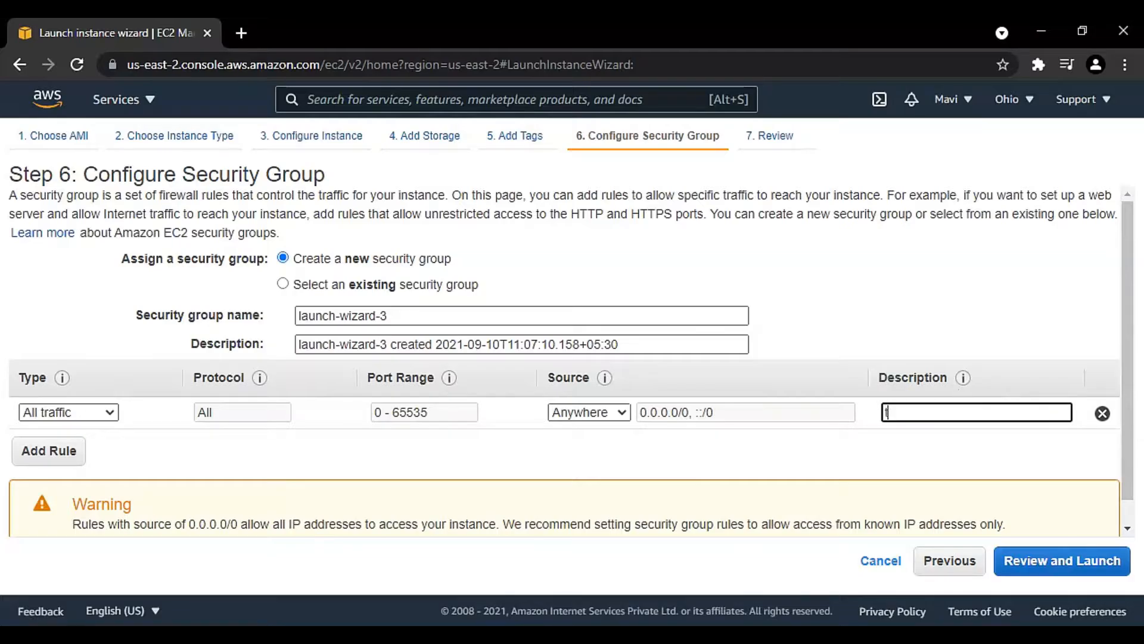
text(est)
scroll(734, 456, down, 1)
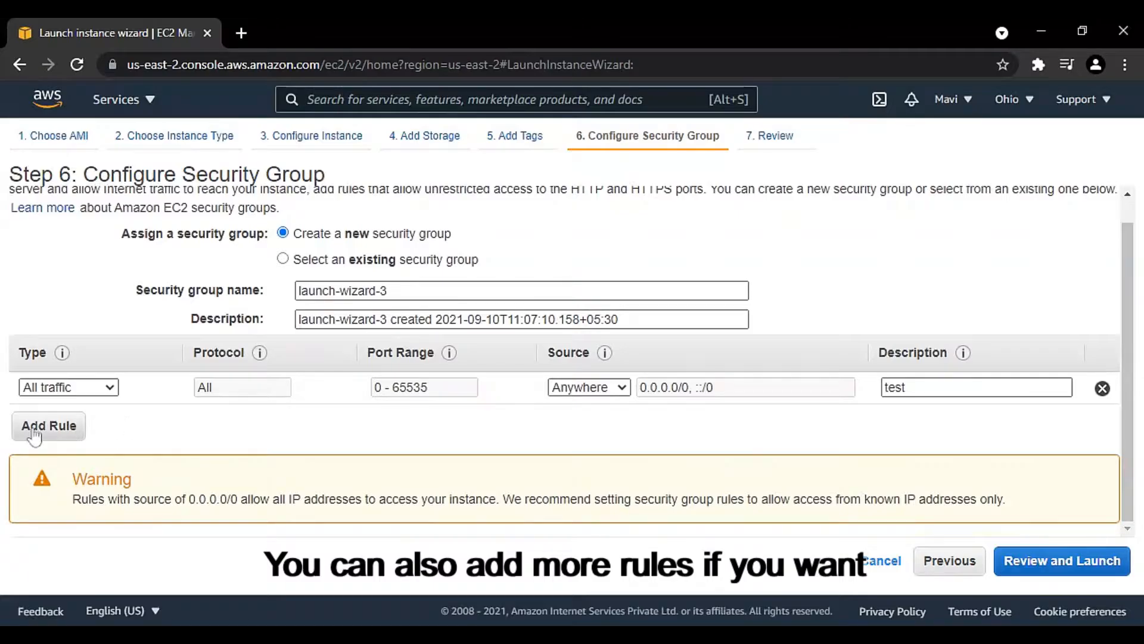
click(70, 430)
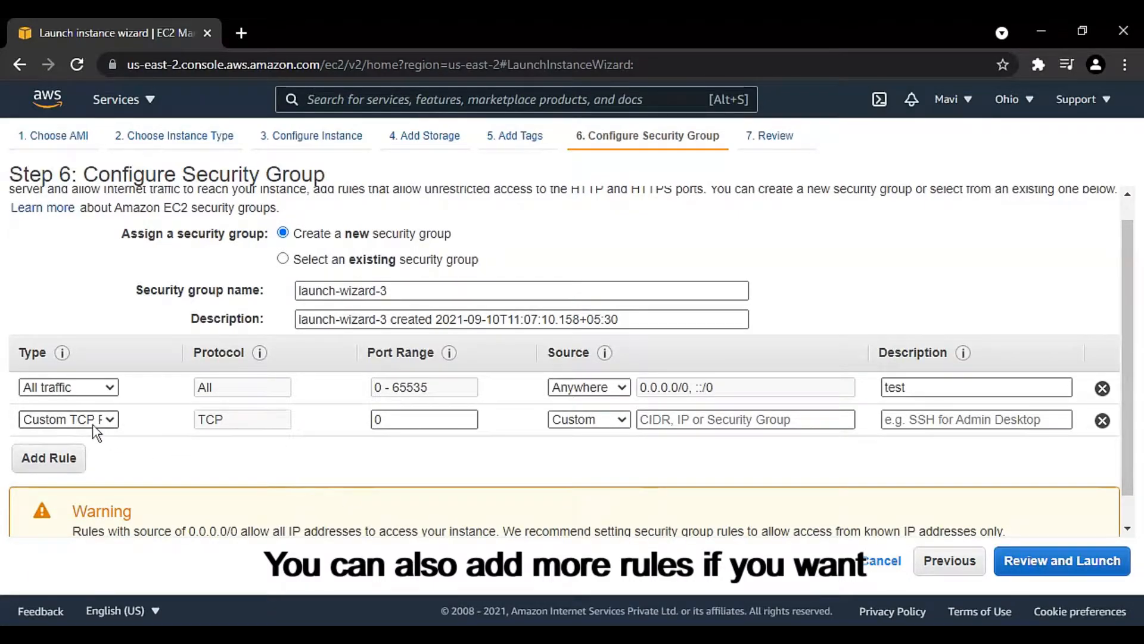
click(237, 472)
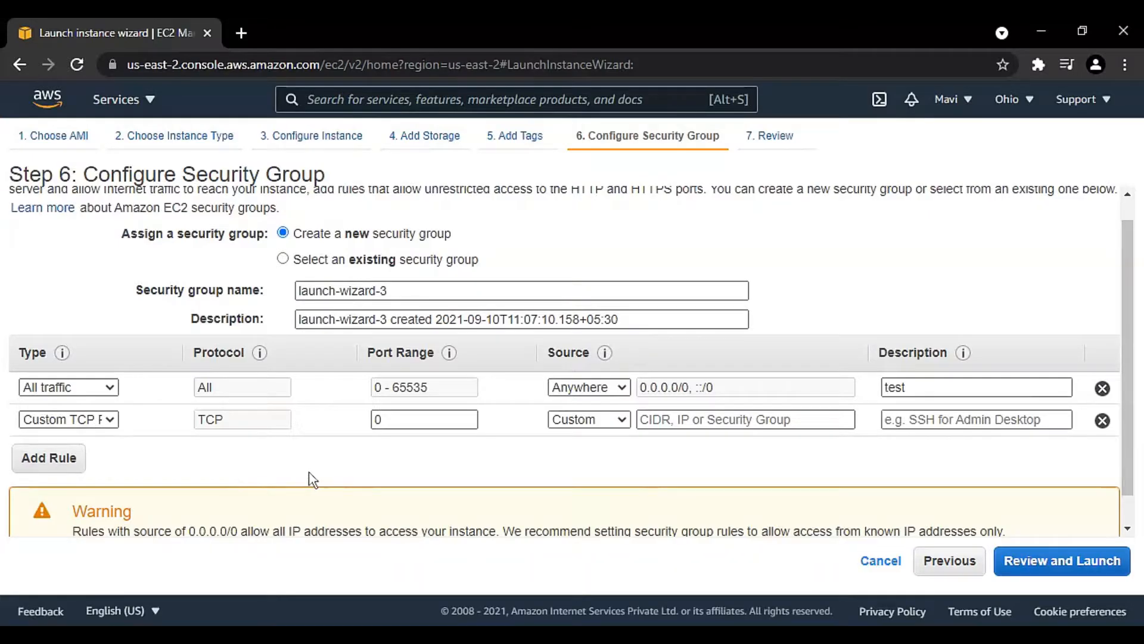
click(1103, 420)
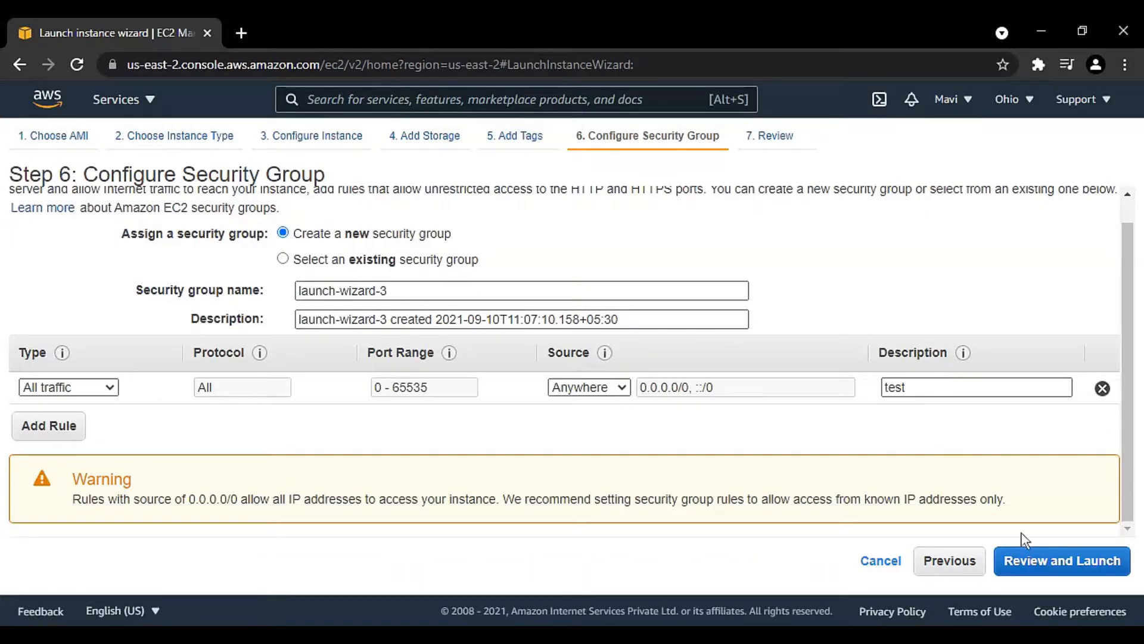
Step: Continue to the launch review and expand the Instance Details and Storage sections to check their settings
click(1040, 567)
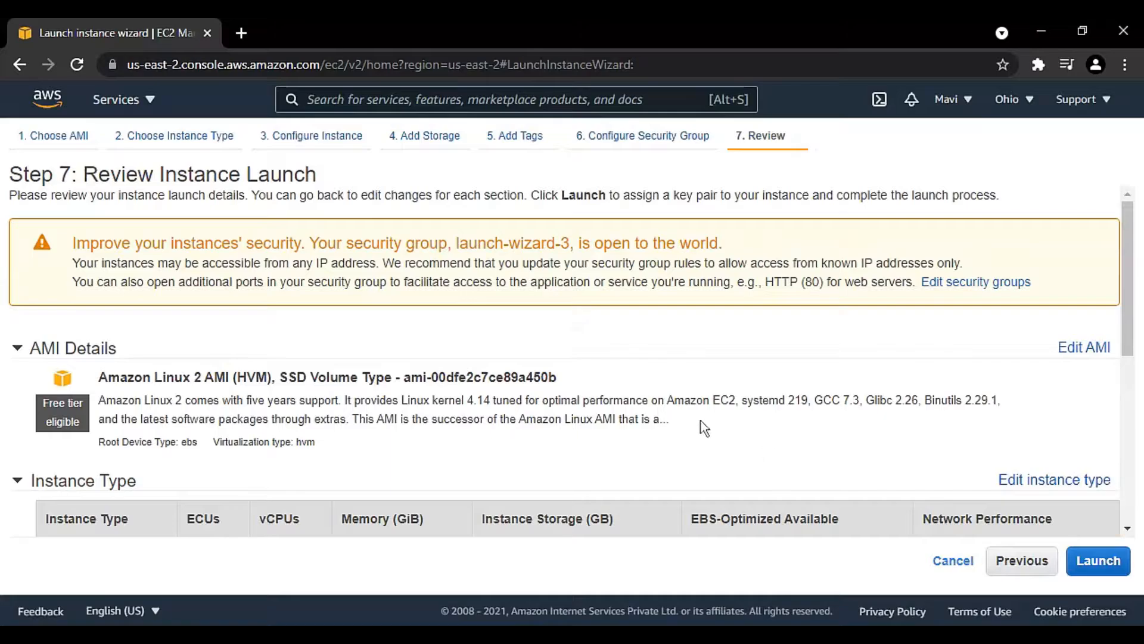
scroll(631, 379, down, 6)
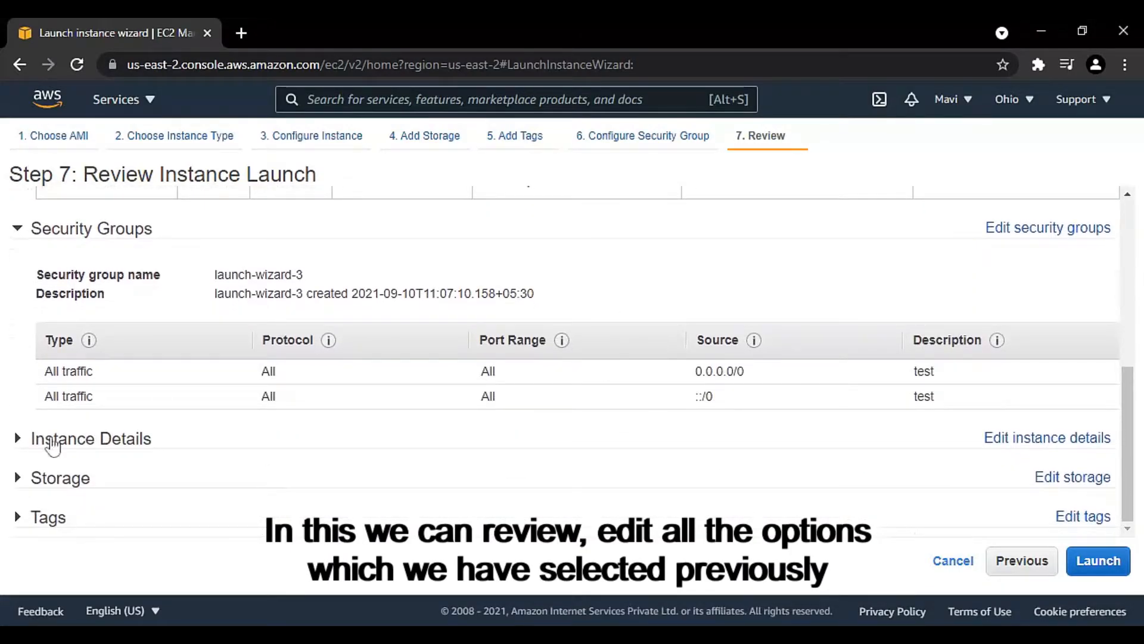
click(48, 443)
scroll(52, 446, down, 1)
scroll(50, 446, down, 7)
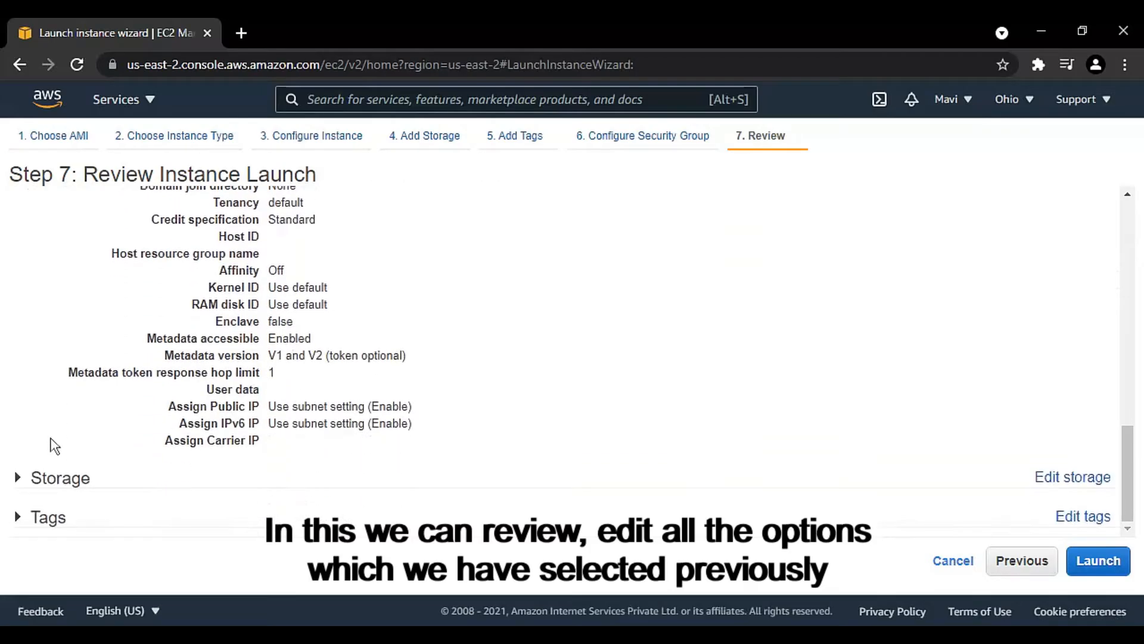
click(52, 480)
scroll(94, 427, down, 2)
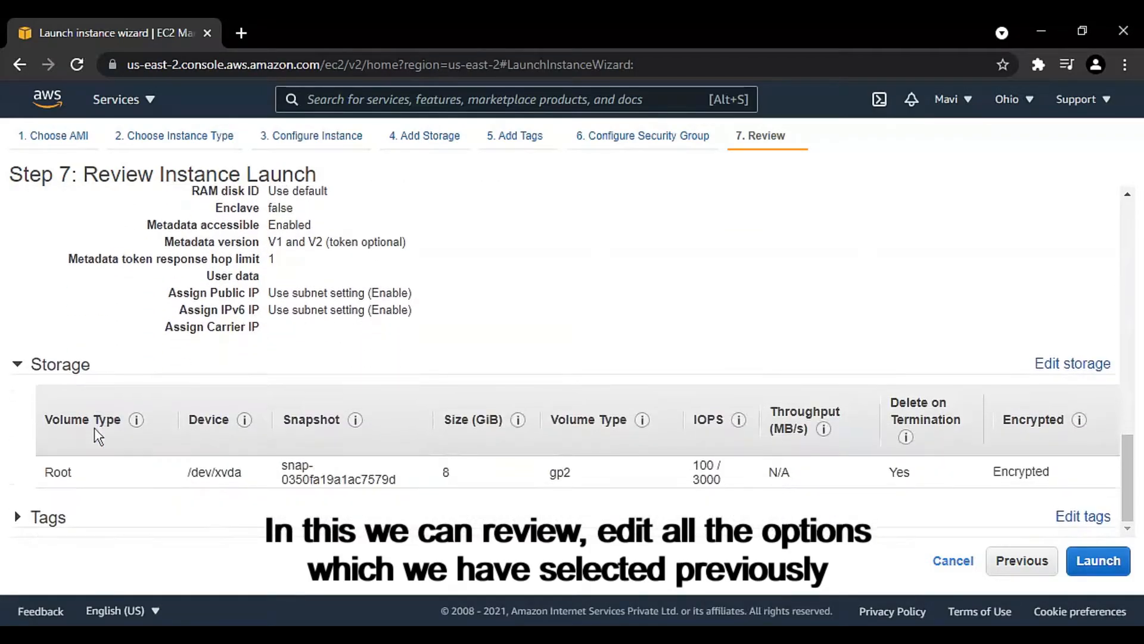
Step: Expand the Tags section to check it, review the launch settings, and proceed to launching the instance
click(57, 519)
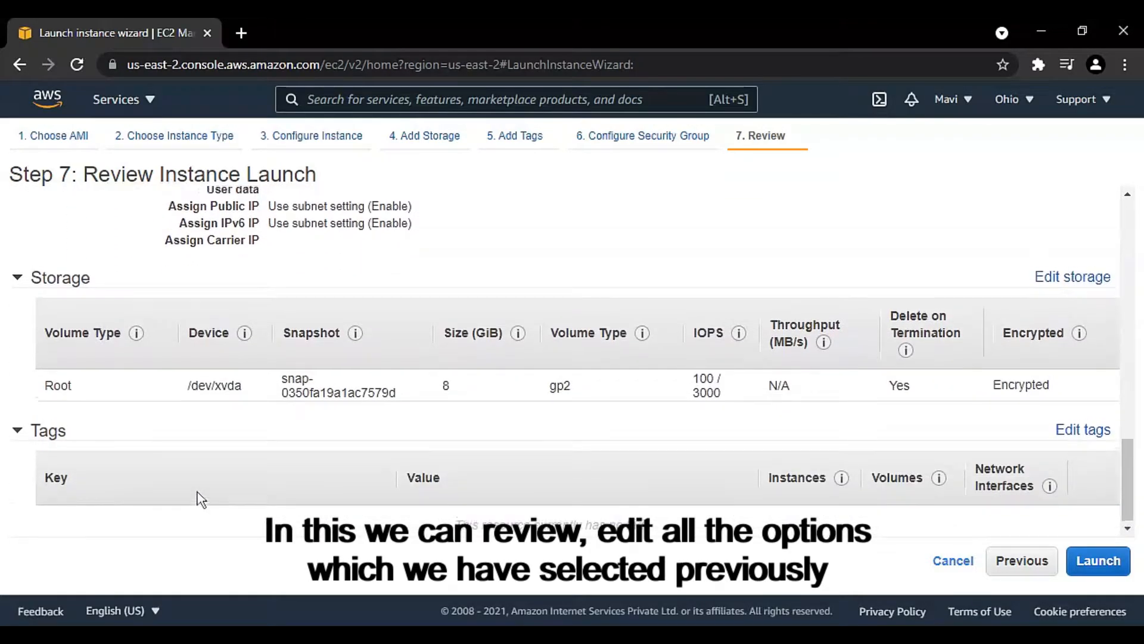
scroll(200, 499, up, 10)
scroll(201, 498, up, 6)
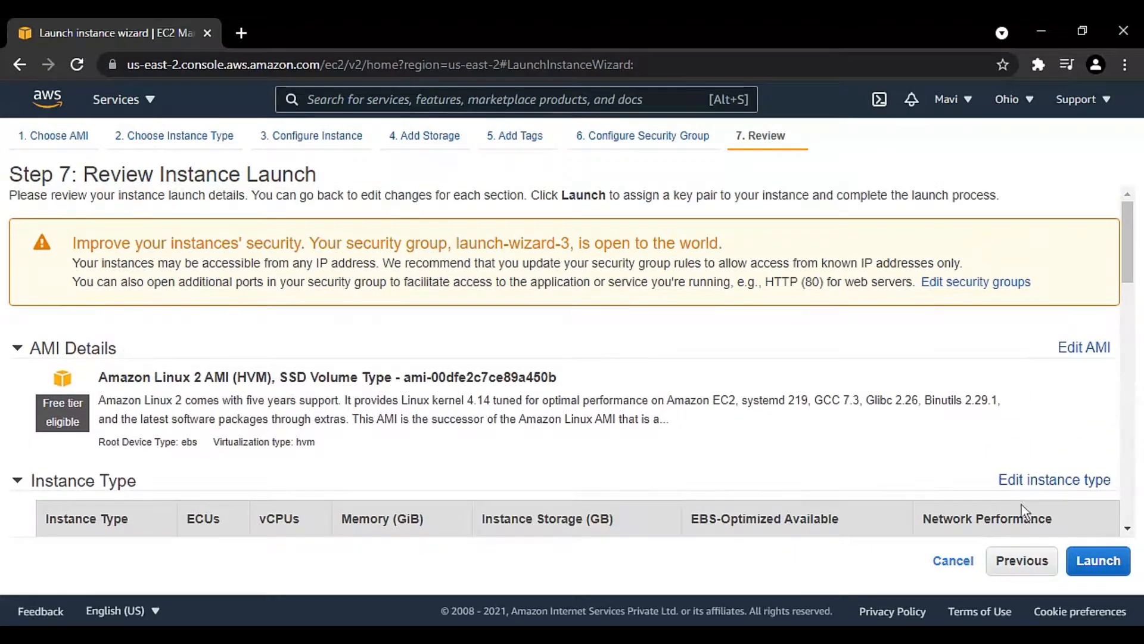
click(1099, 561)
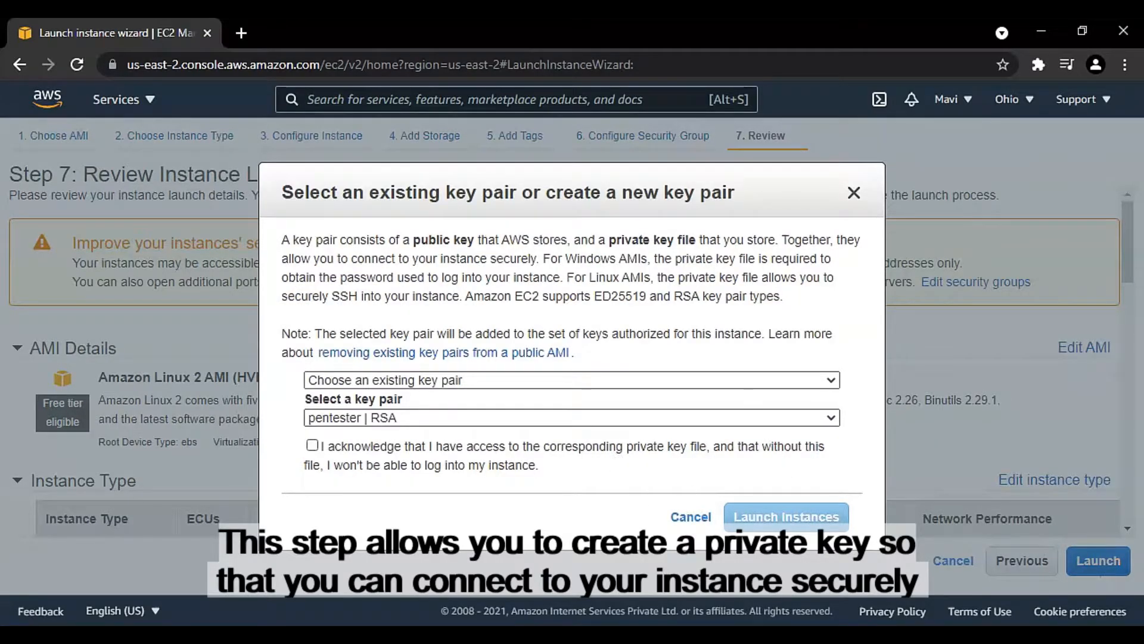
Step: Create a new RSA key pair named "mavisec" and download its private key file
click(364, 385)
click(364, 410)
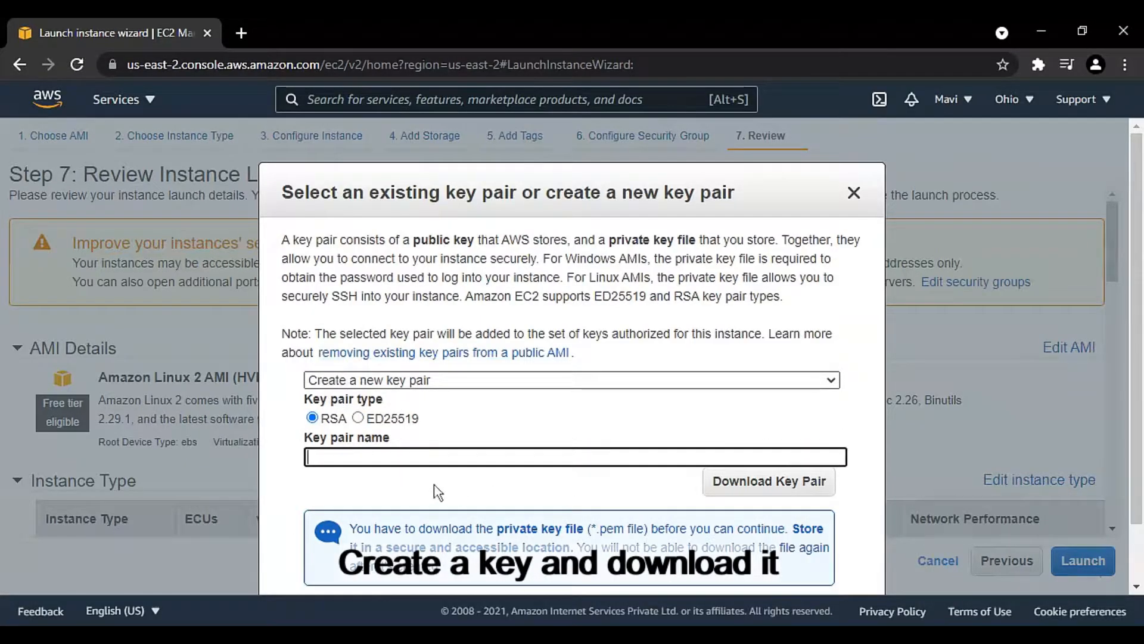
scroll(449, 417, down, 1)
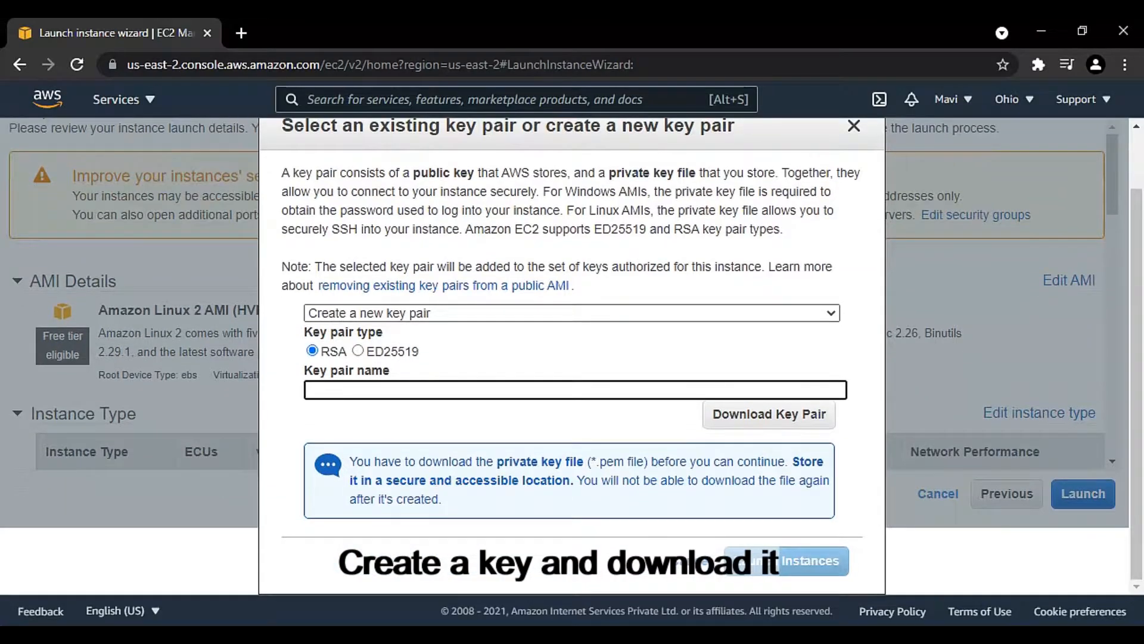
text(mavised)
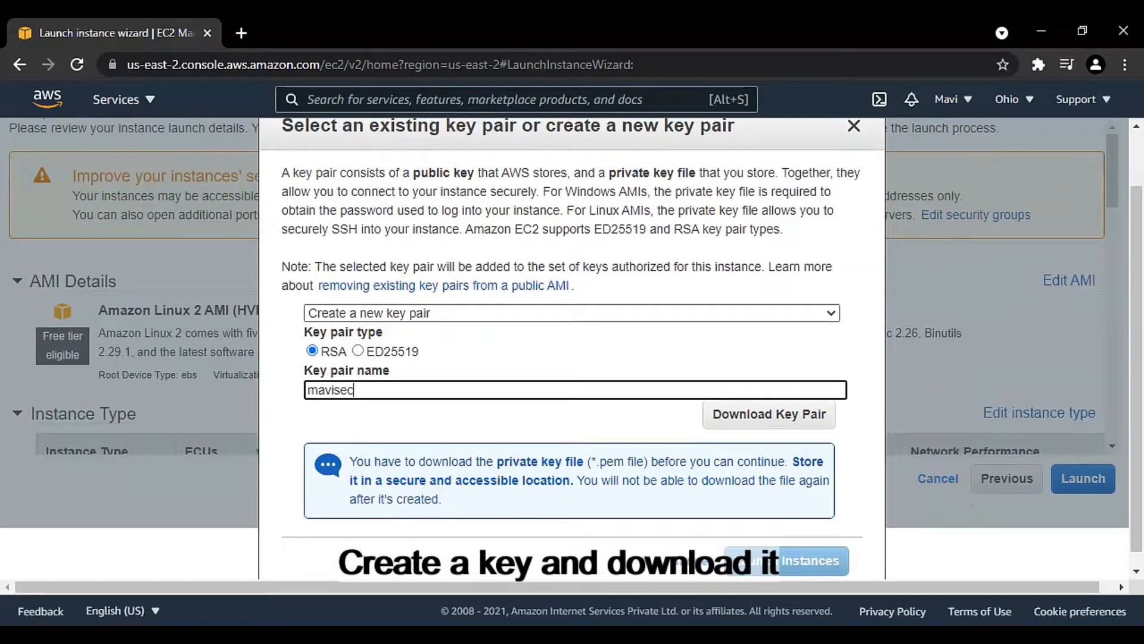
click(557, 372)
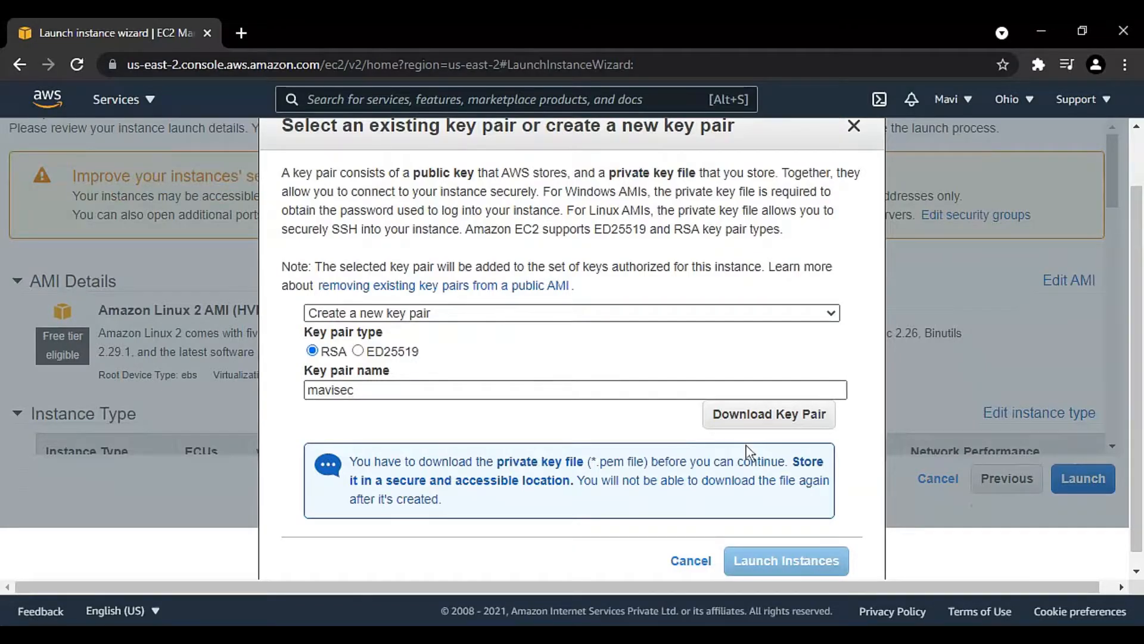
click(758, 419)
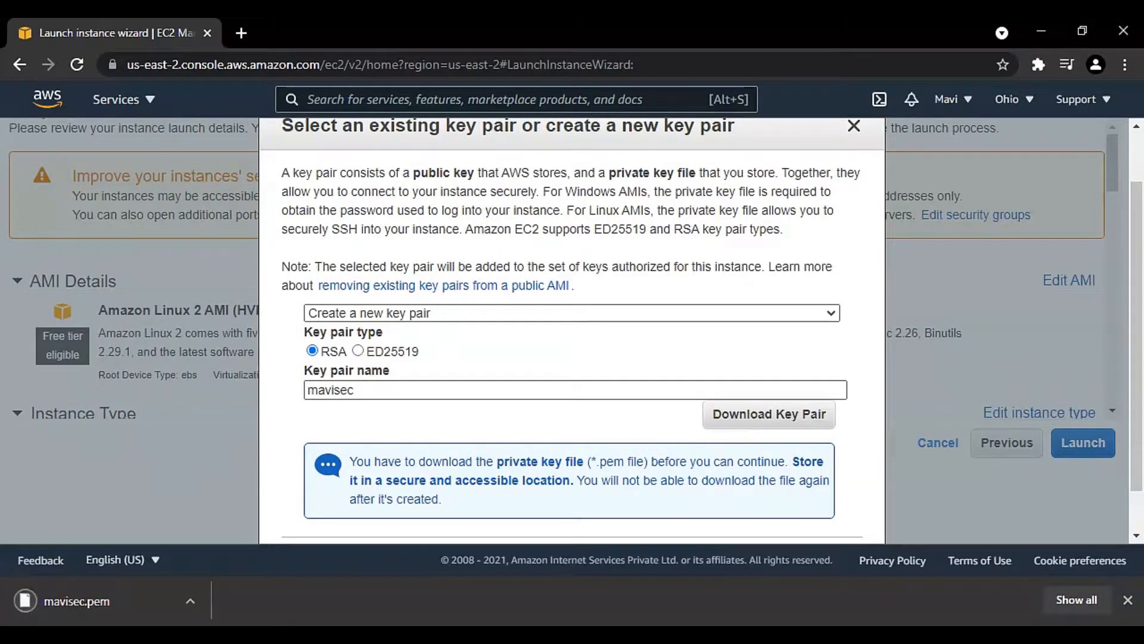
Step: Launch the instance with the new key pair and open it in the instances list from the launch status page
scroll(581, 430, down, 1)
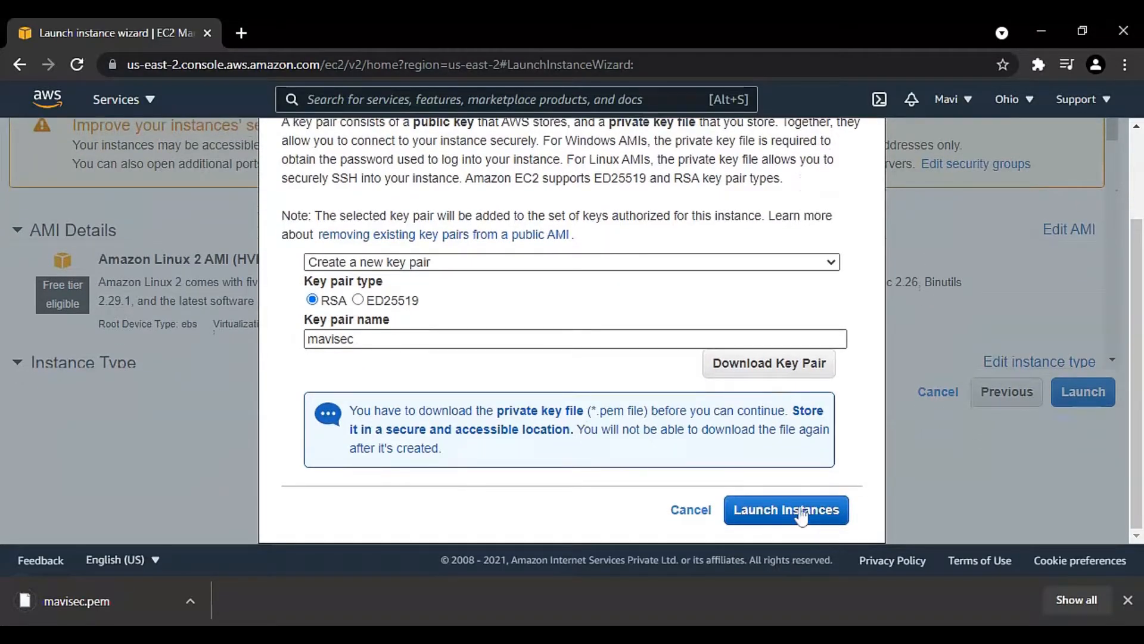
click(800, 511)
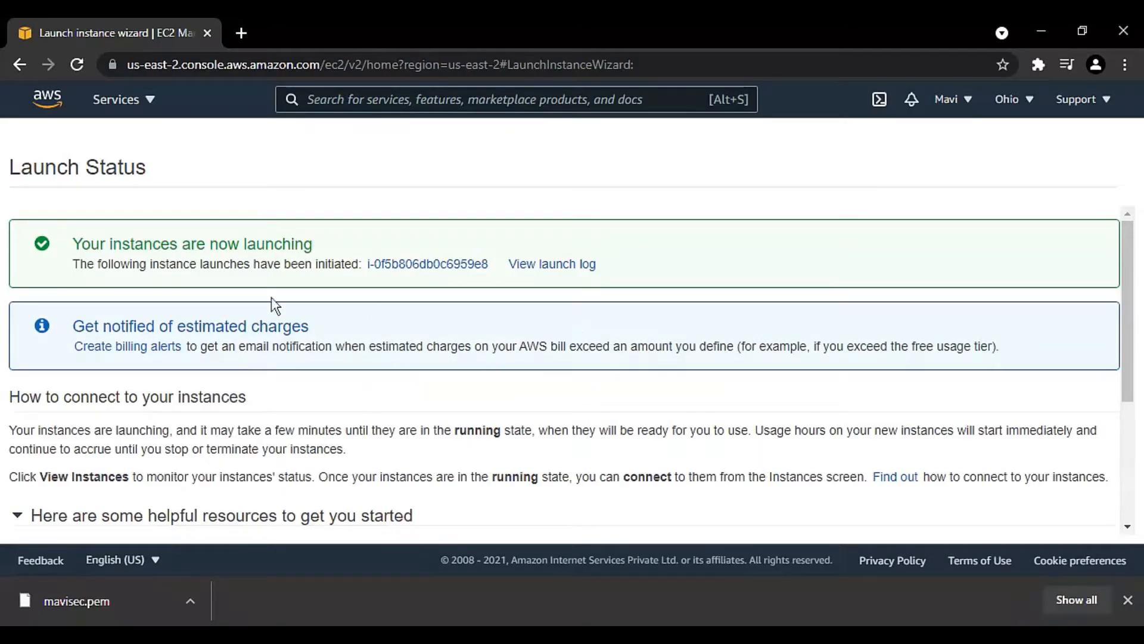
scroll(298, 298, down, 4)
scroll(304, 307, up, 4)
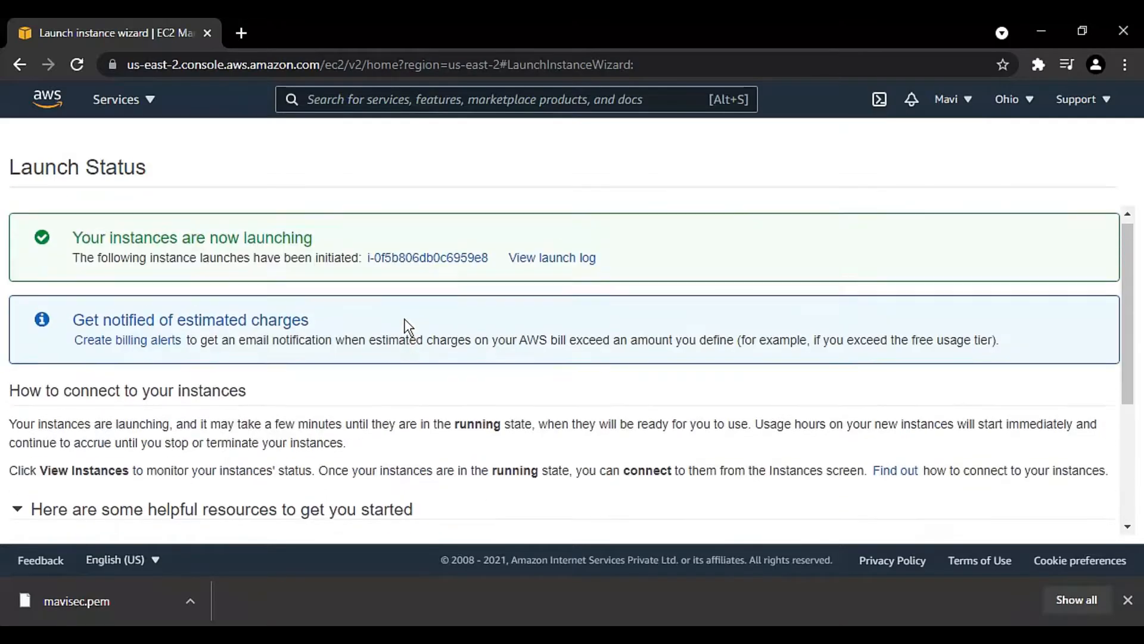
click(414, 266)
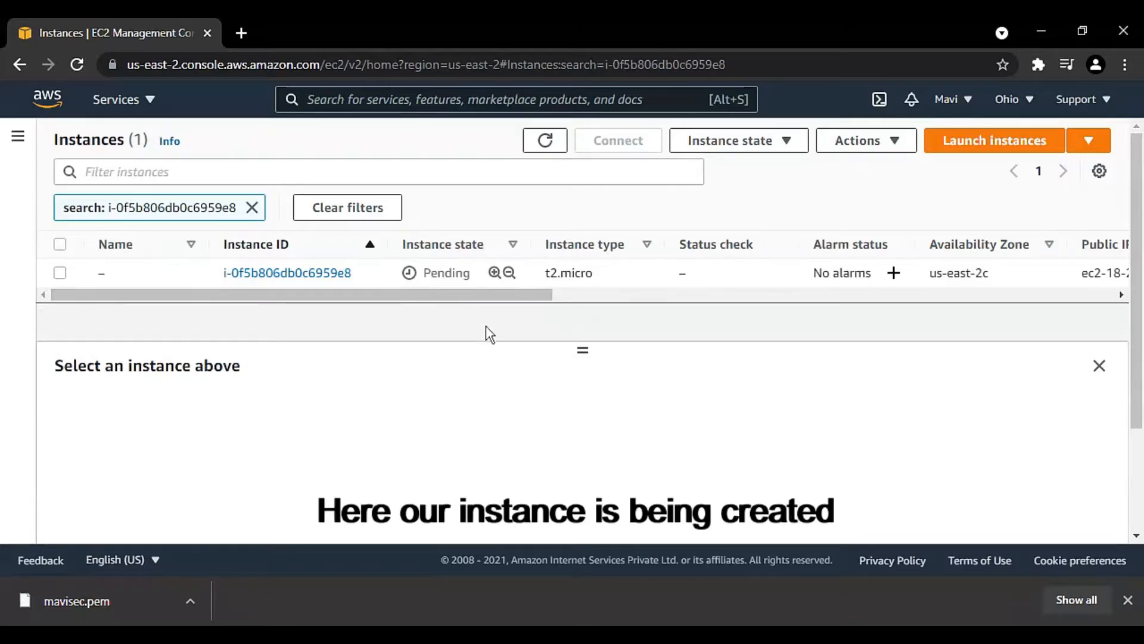
click(797, 143)
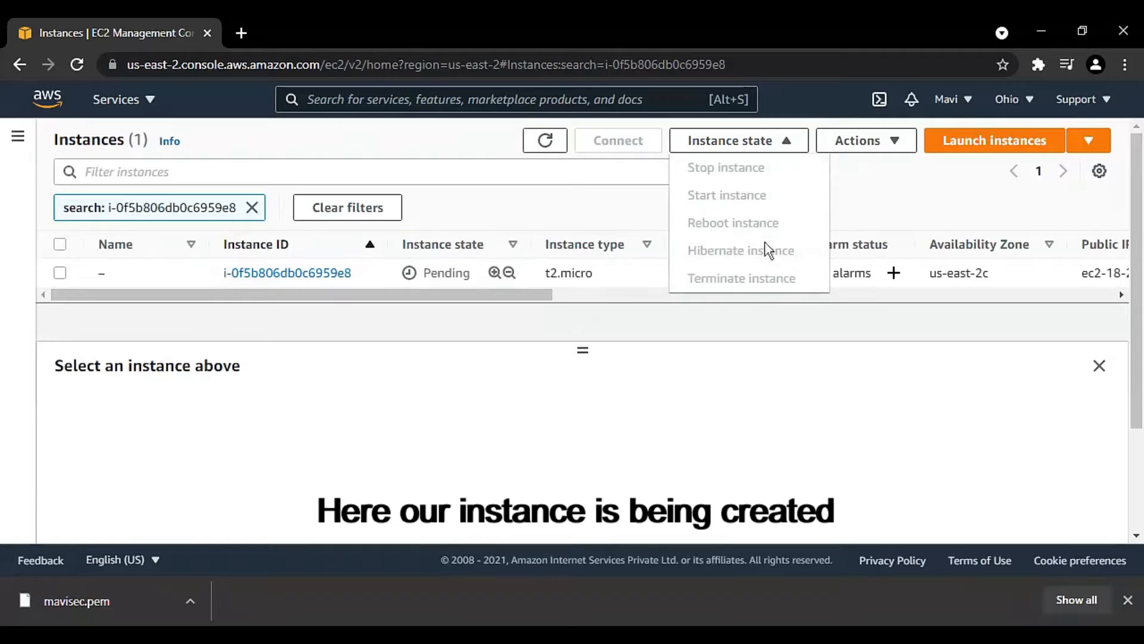
click(875, 140)
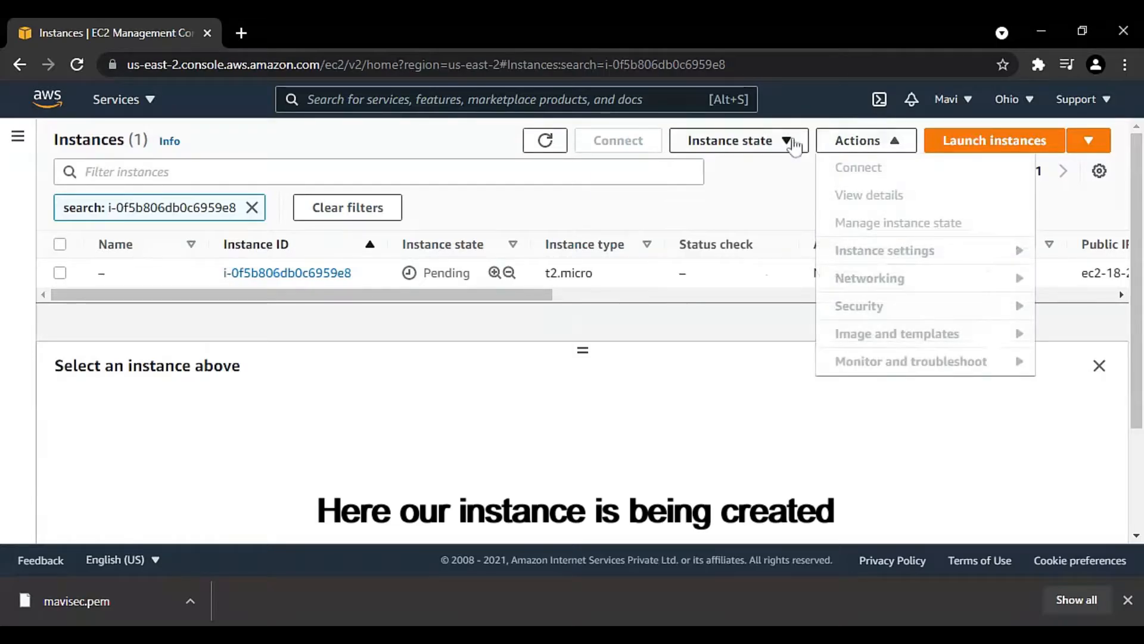
click(794, 143)
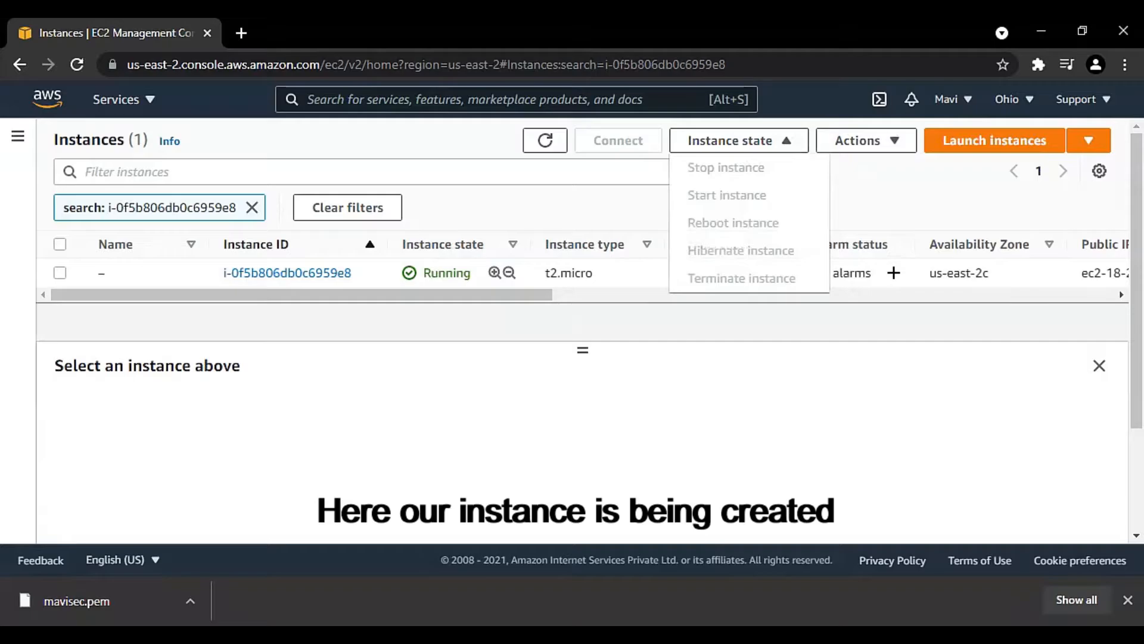
click(613, 433)
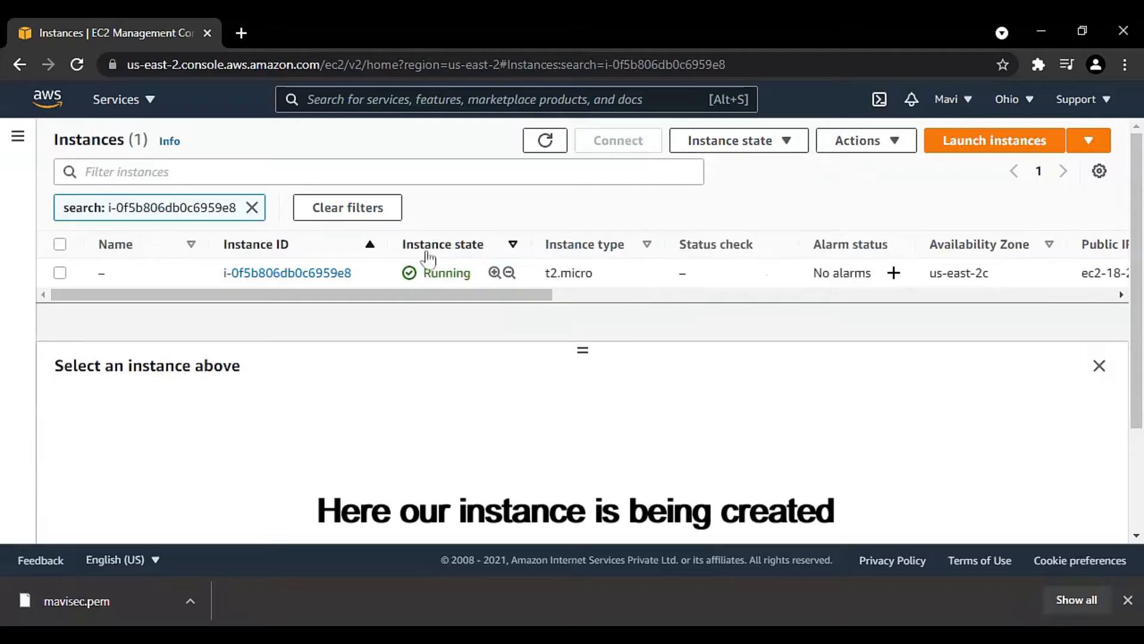
Step: Open the new instance's details, refresh them, and check its instance state and the available state options
click(331, 276)
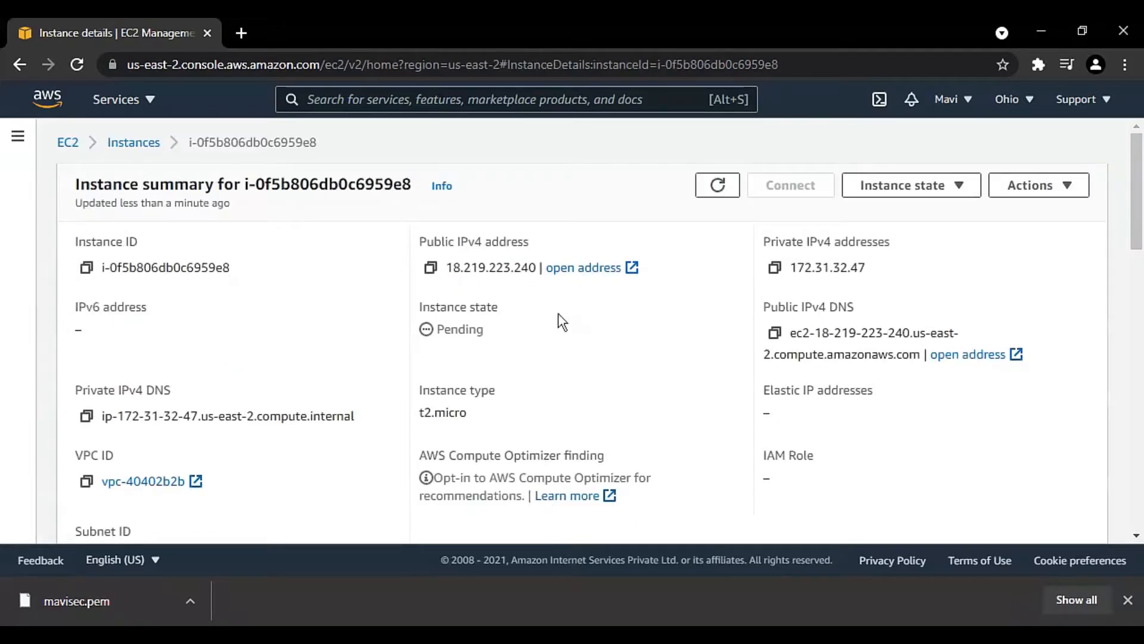
drag(485, 329, 422, 337)
click(584, 340)
scroll(584, 339, down, 5)
scroll(584, 340, up, 5)
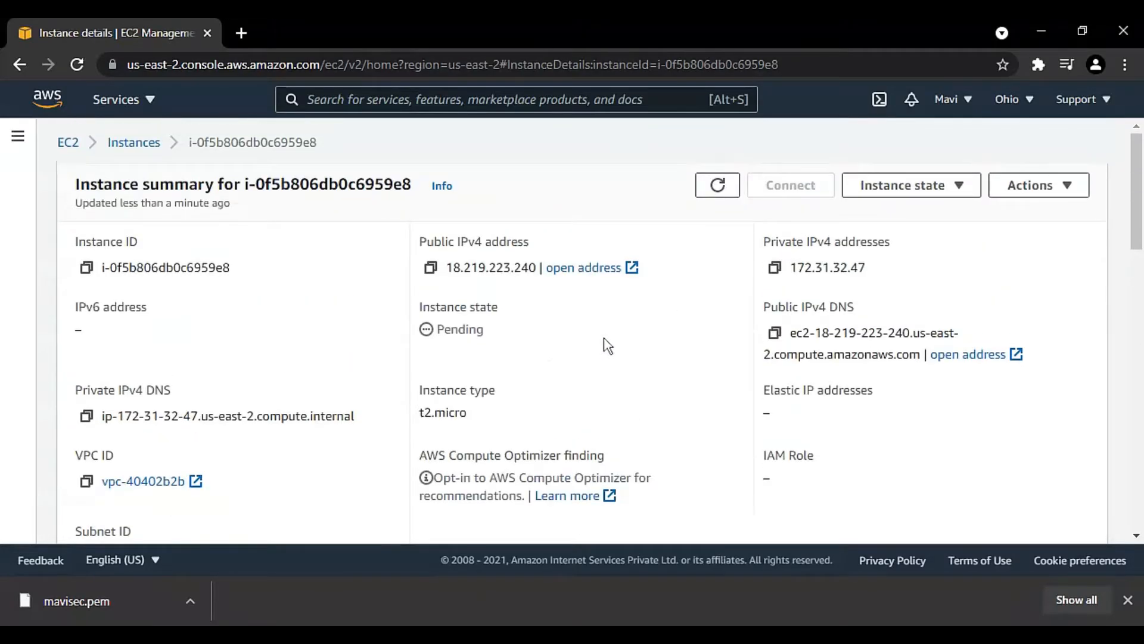
click(720, 187)
click(875, 182)
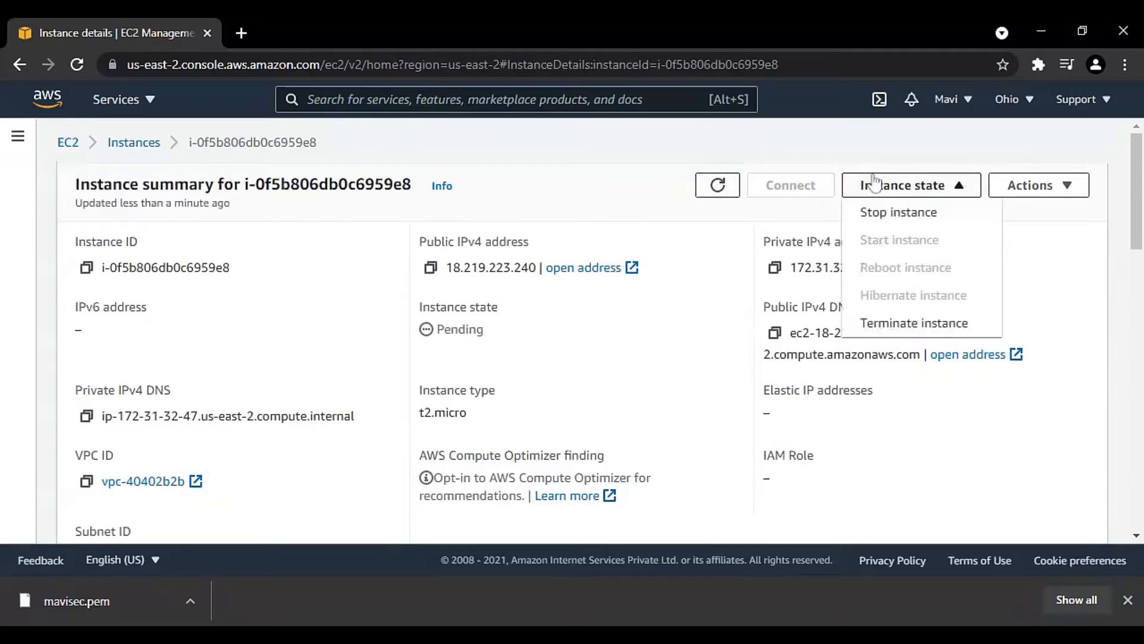
click(874, 182)
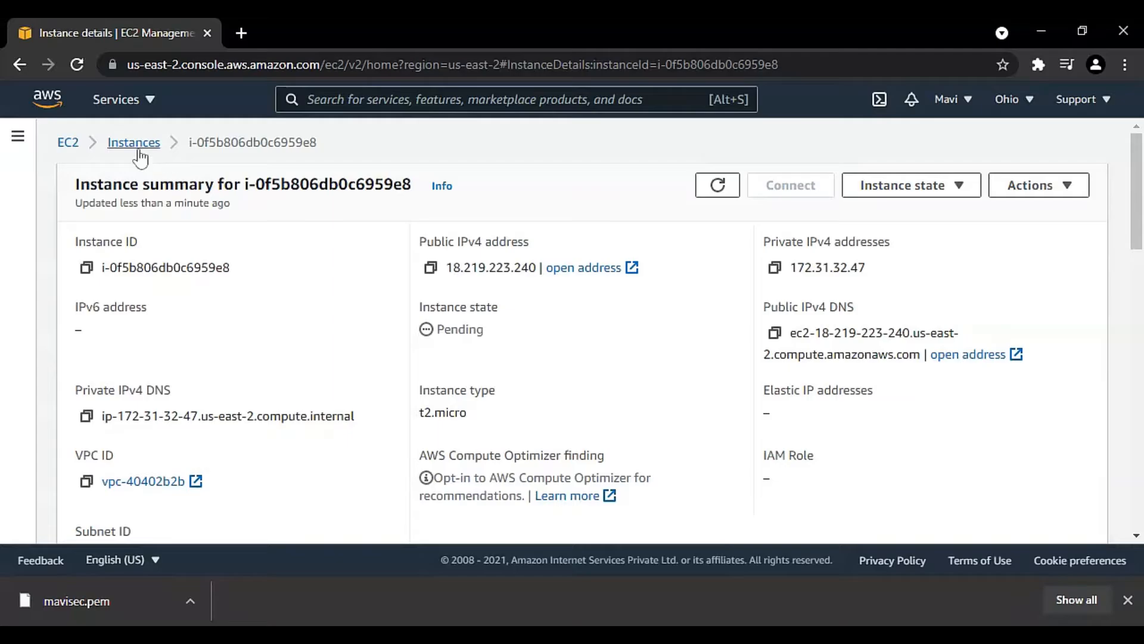
Step: Return to the full instances list, reopen the new instance's details and open its connection options
click(136, 145)
scroll(382, 251, down, 2)
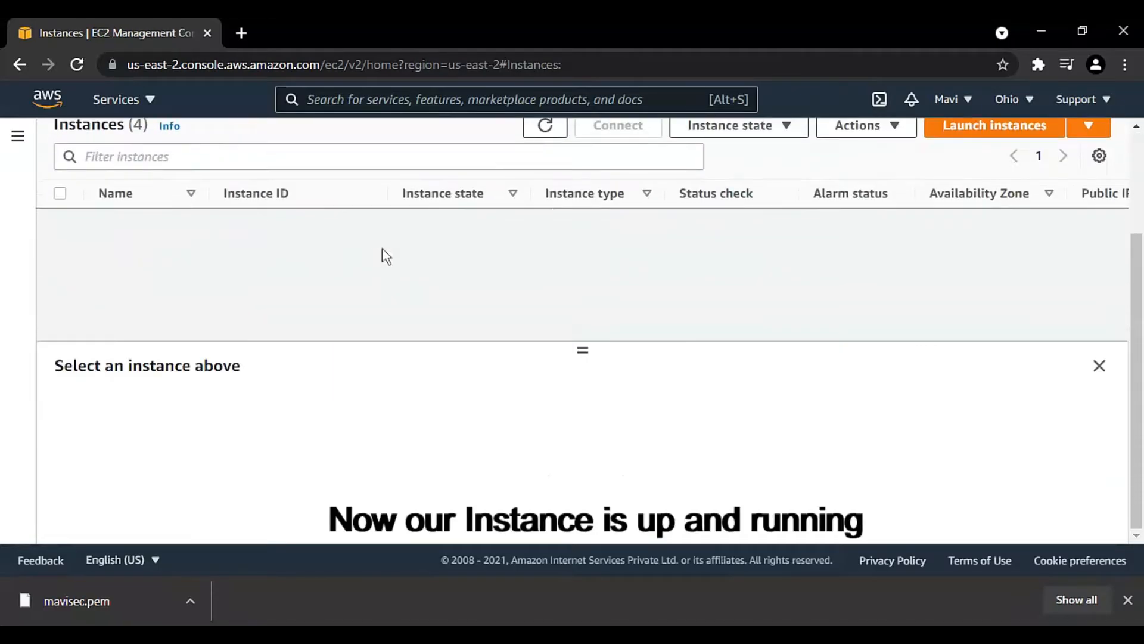
scroll(383, 252, up, 1)
click(341, 270)
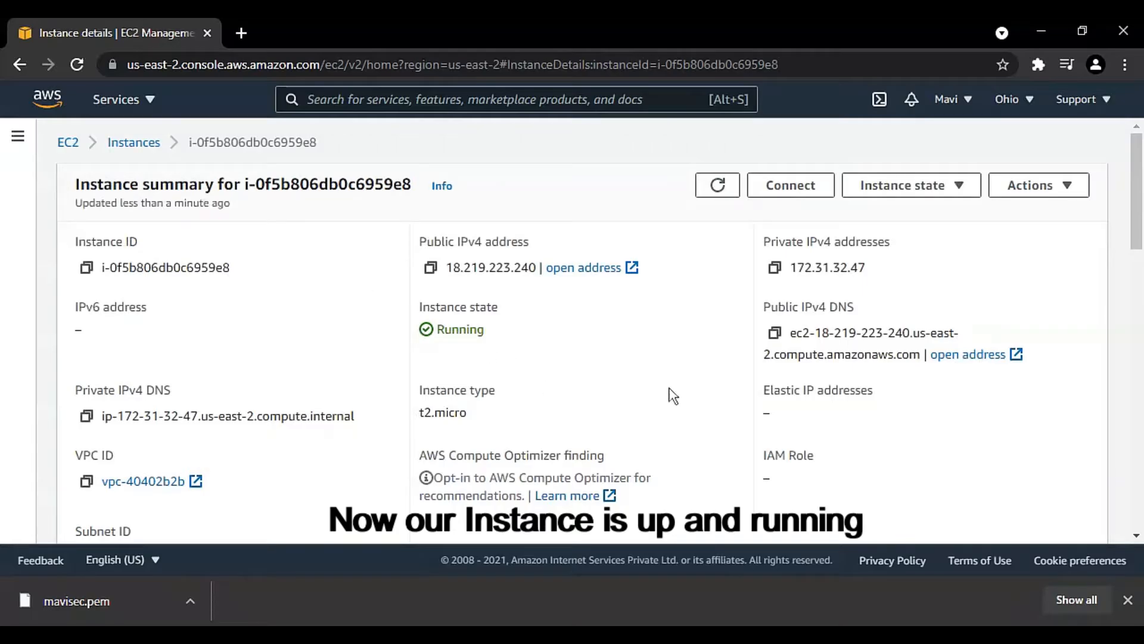
click(791, 195)
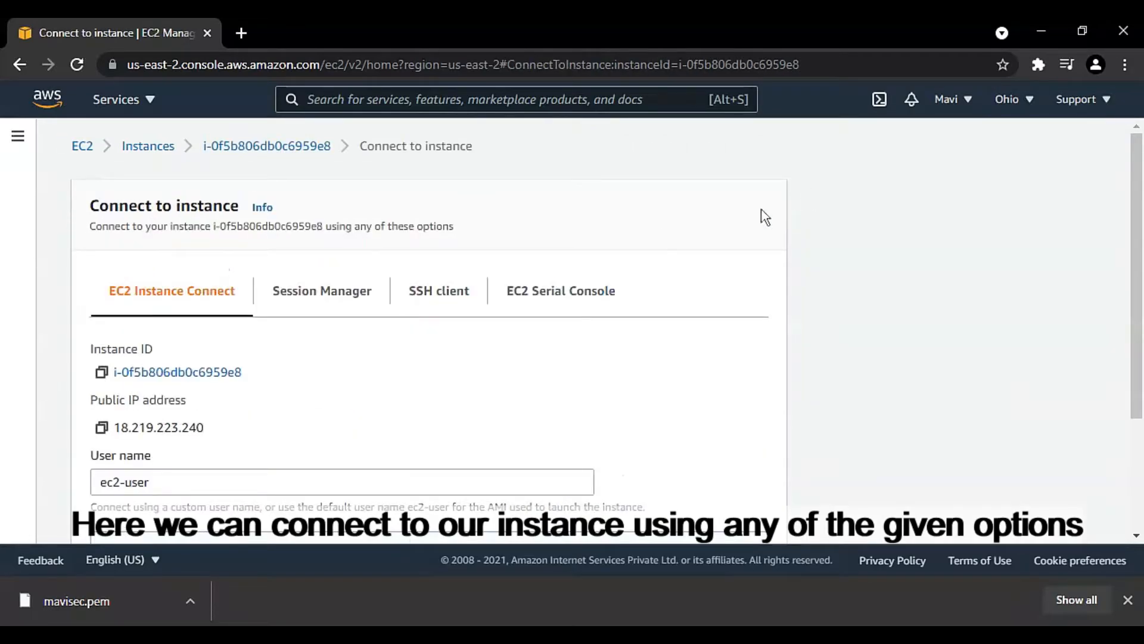
Step: Show the SSH client connection instructions and copy the example ssh command for the instance
scroll(556, 308, down, 2)
scroll(566, 310, down, 2)
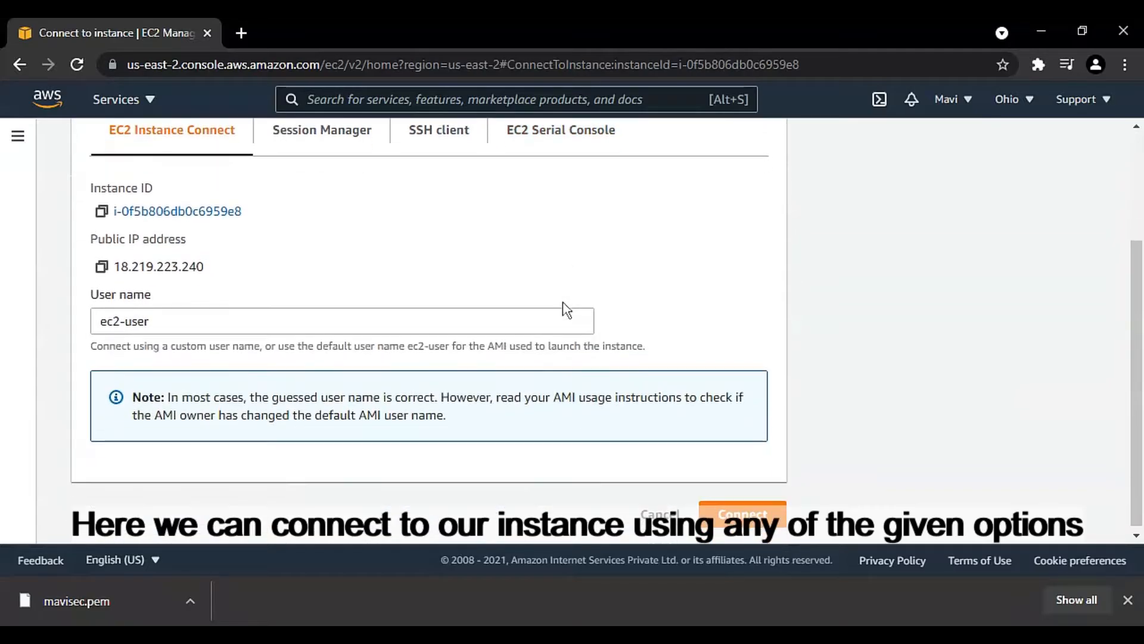
scroll(566, 310, up, 2)
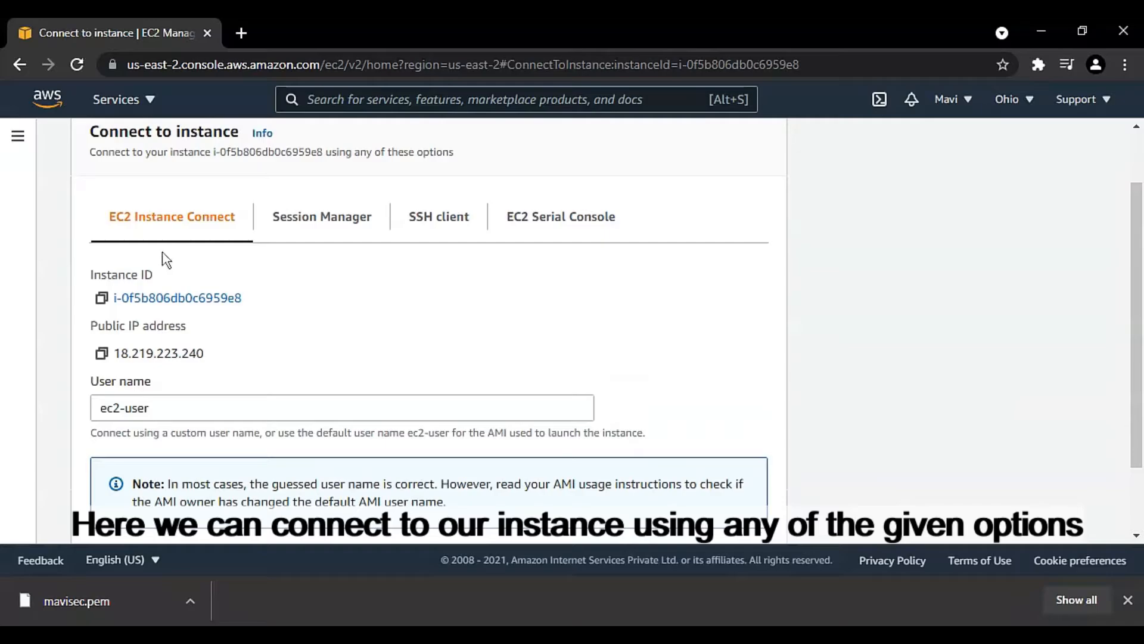
scroll(185, 256, down, 2)
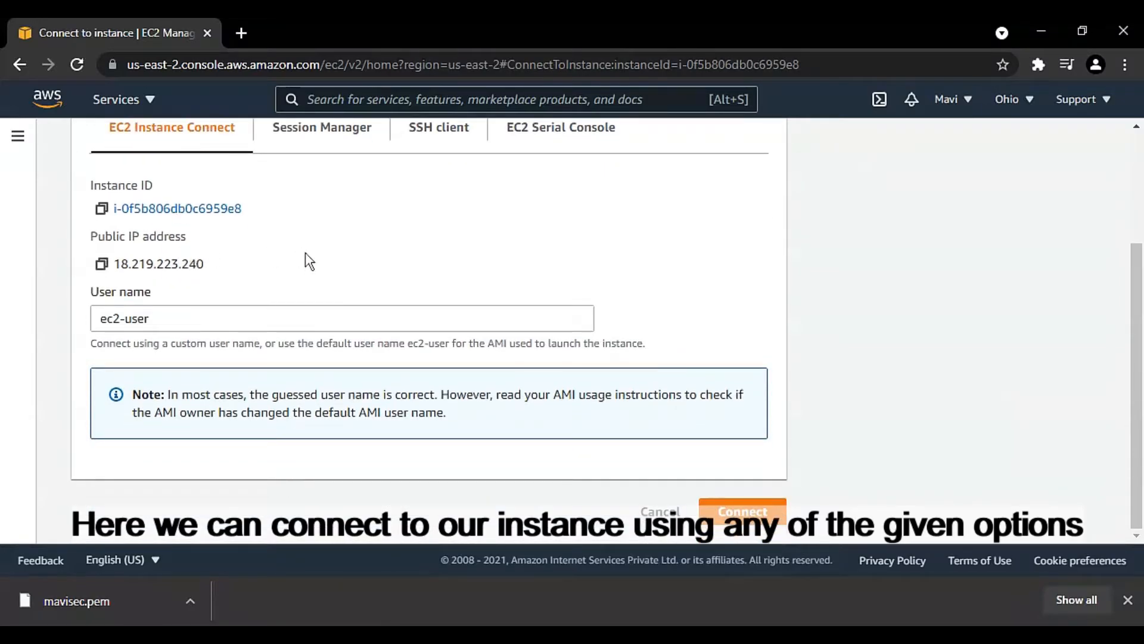
scroll(313, 255, up, 2)
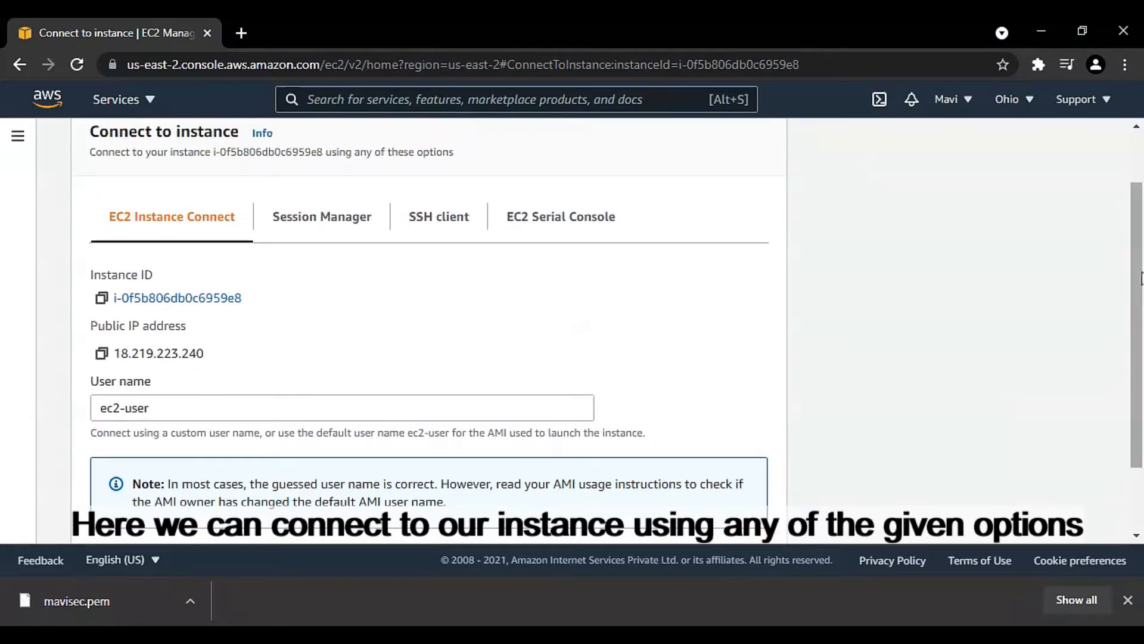
scroll(1138, 290, down, 1)
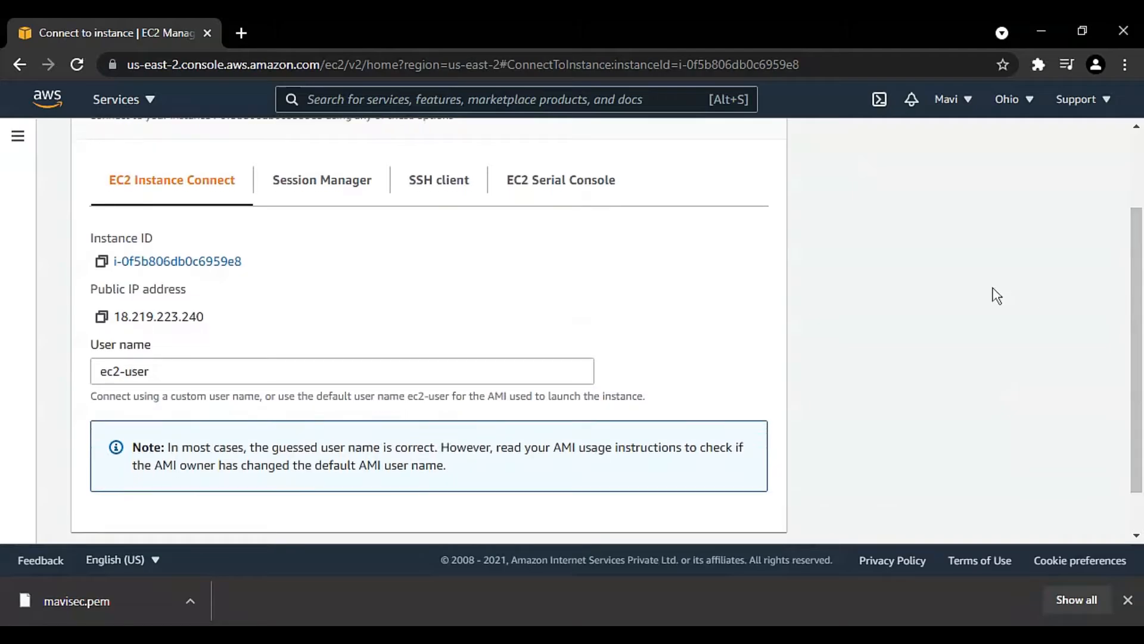
scroll(1140, 316, down, 1)
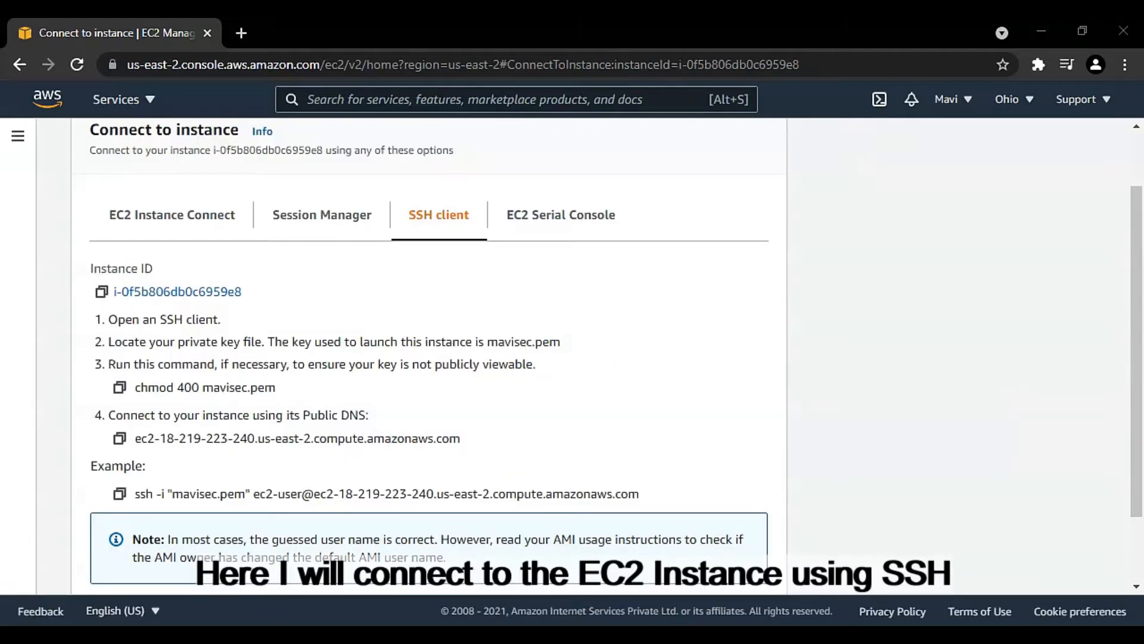
click(1025, 432)
drag(663, 496, 124, 501)
click(120, 494)
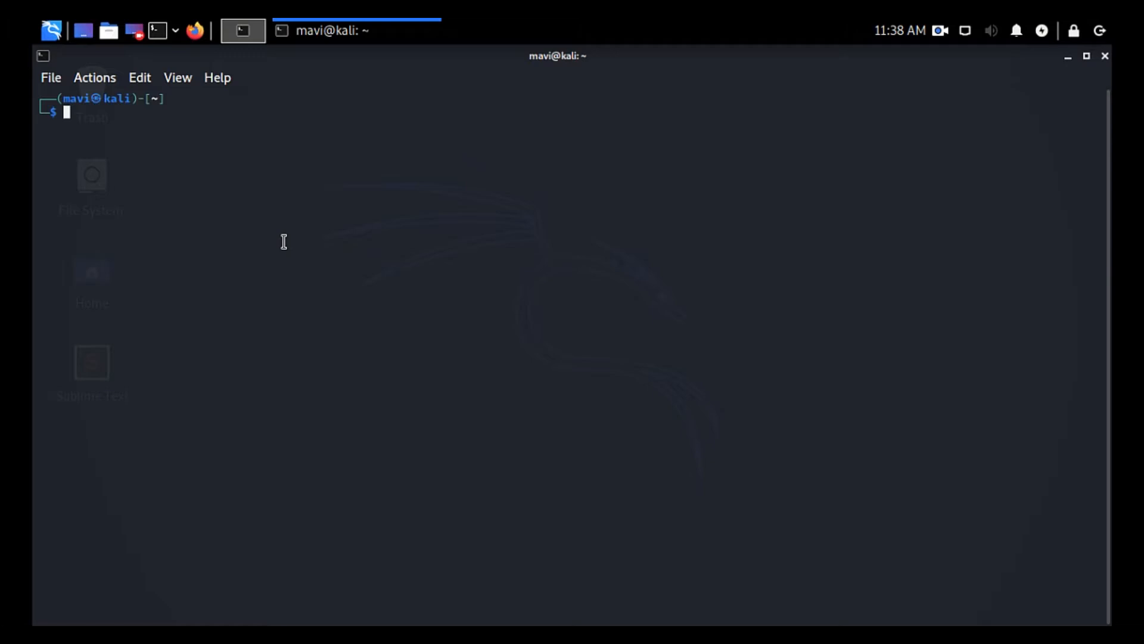
Step: Switch to the Kali terminal, run "sudo chmod 400 mavisec.pem" and enter the sudo password
text(sudo chmod 400 mavisec.pem)
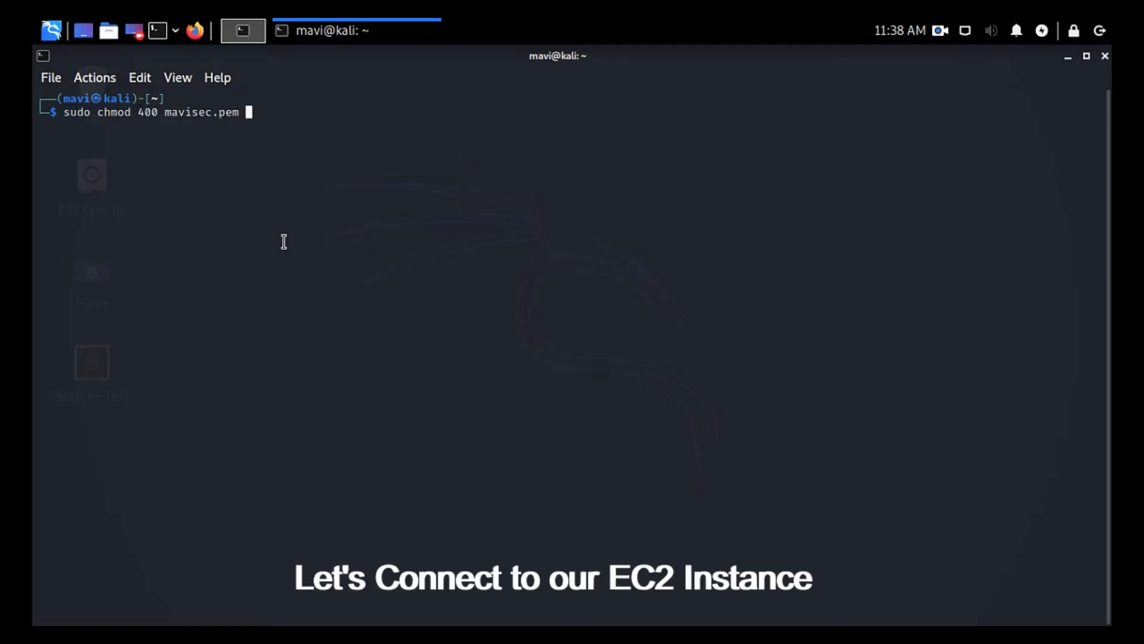
key(Return)
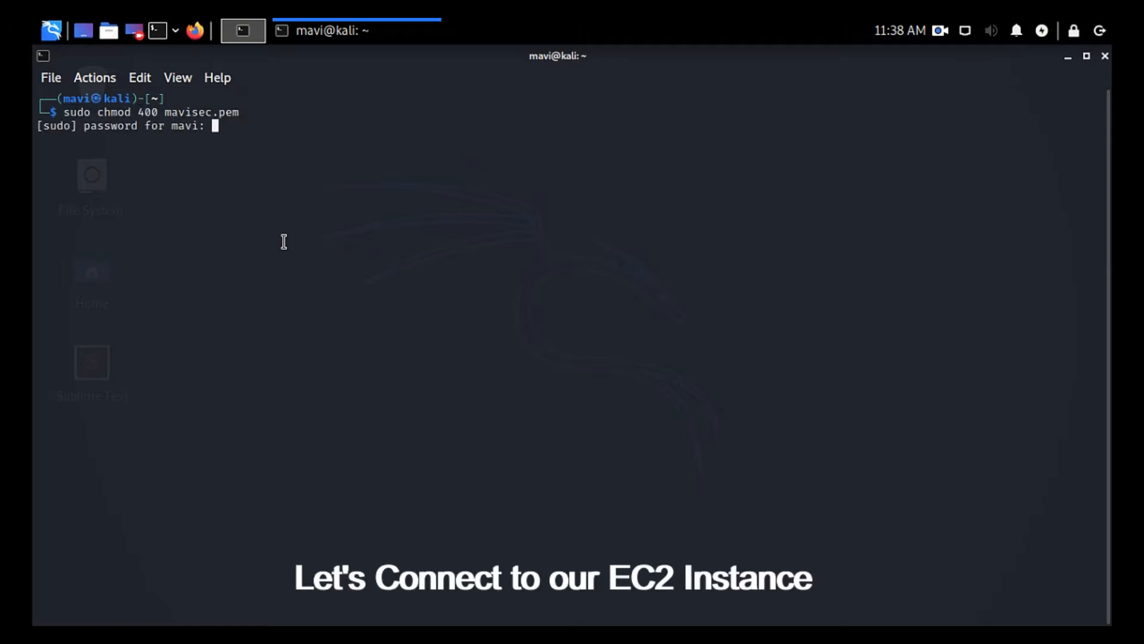
key(Return)
text(sudo)
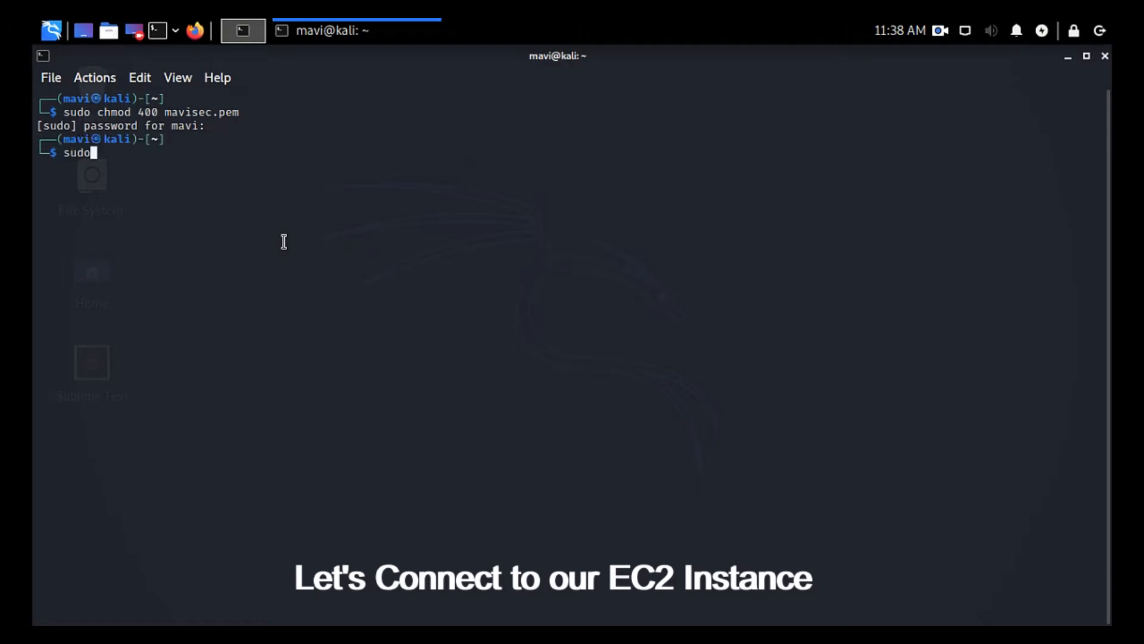
key(ctrl+shift+v)
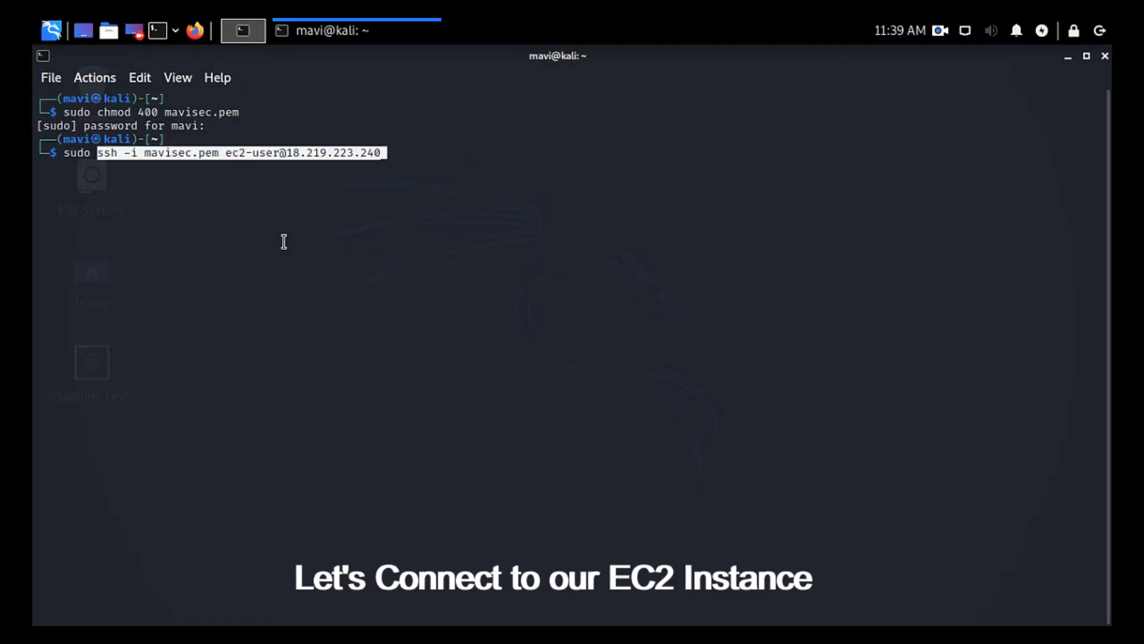
key(Right)
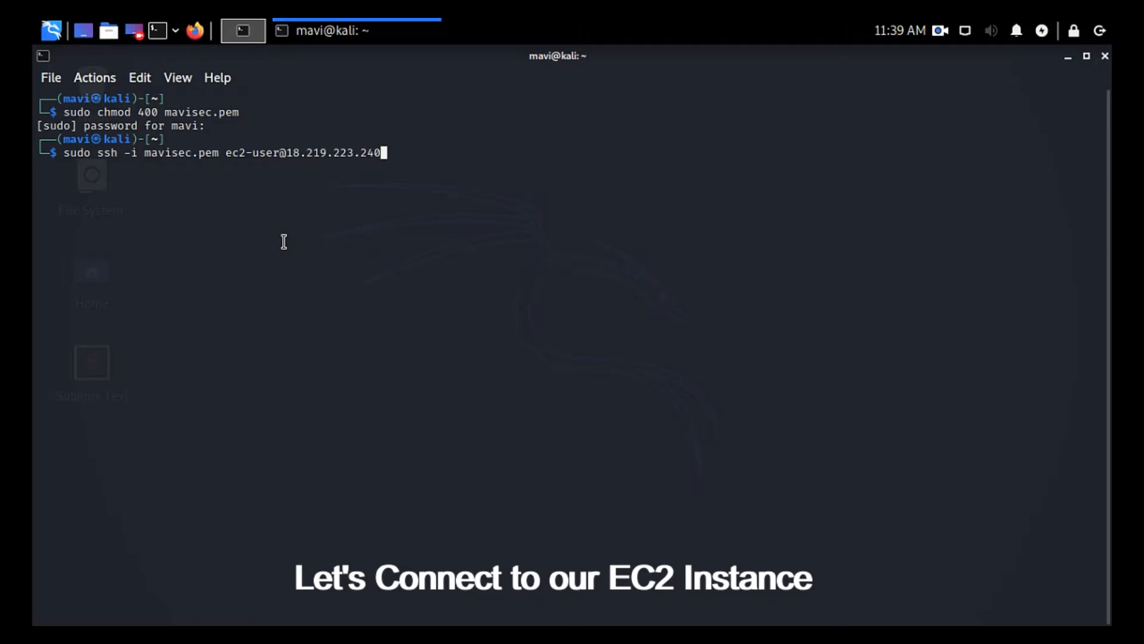
key(Return)
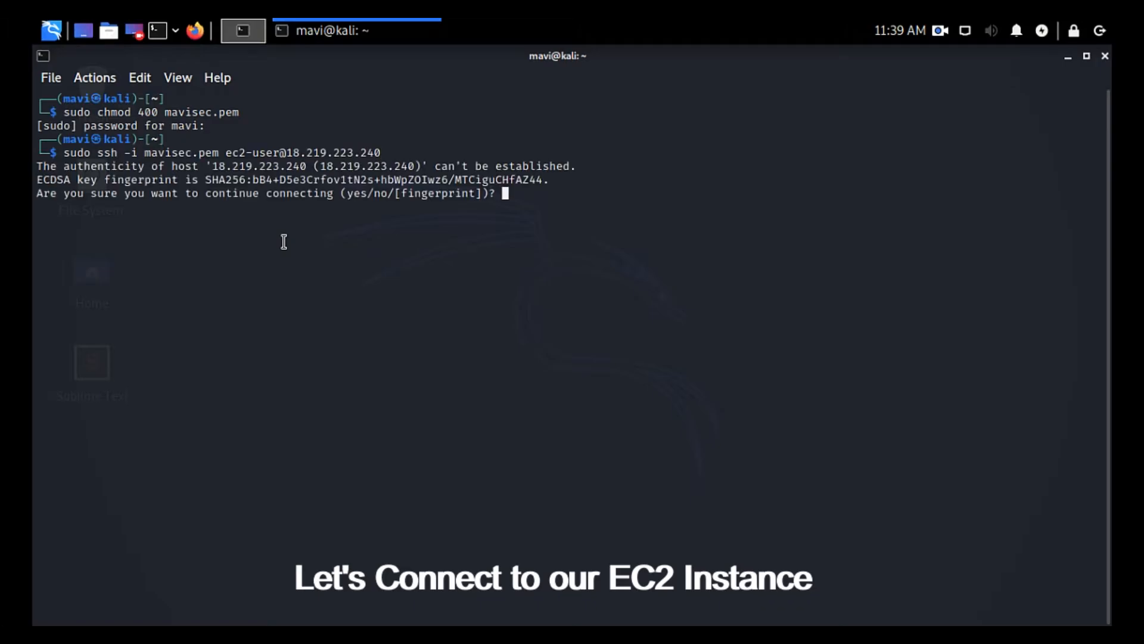
text(yes)
key(Return)
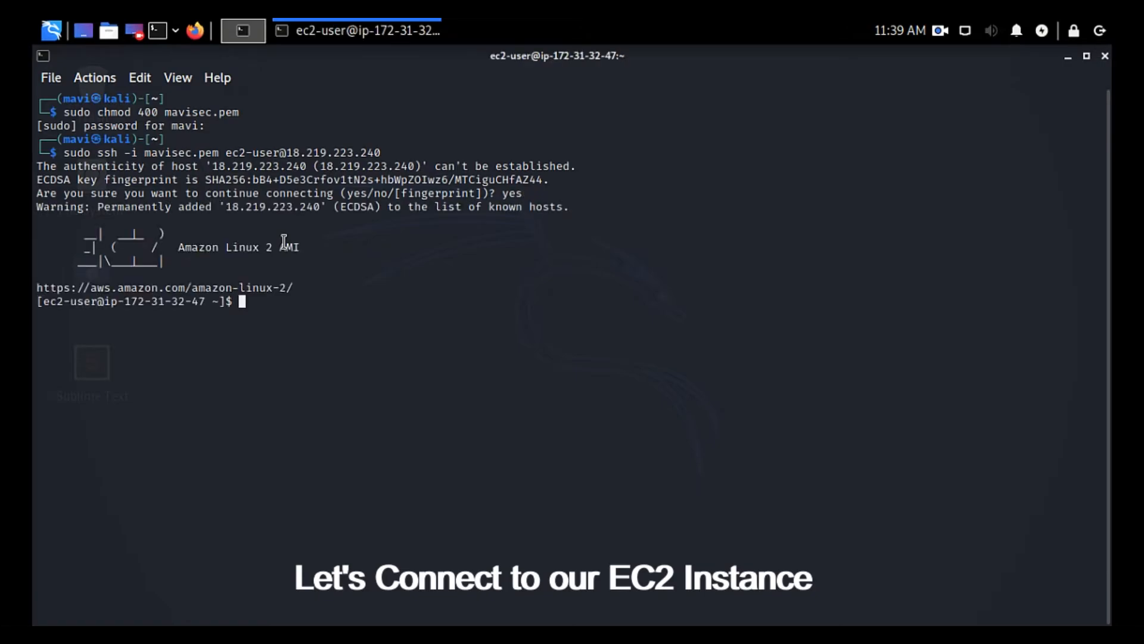
Step: Run "pwd" and "hostname" in the remote session to check the working directory and the machine's host name
text(pwd)
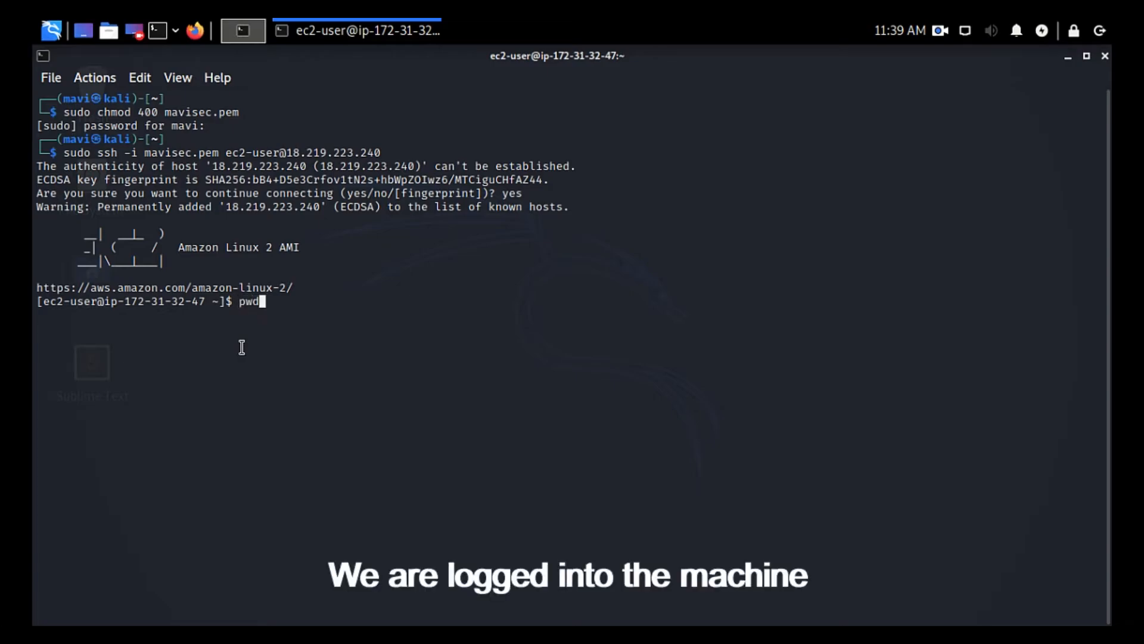
key(Return)
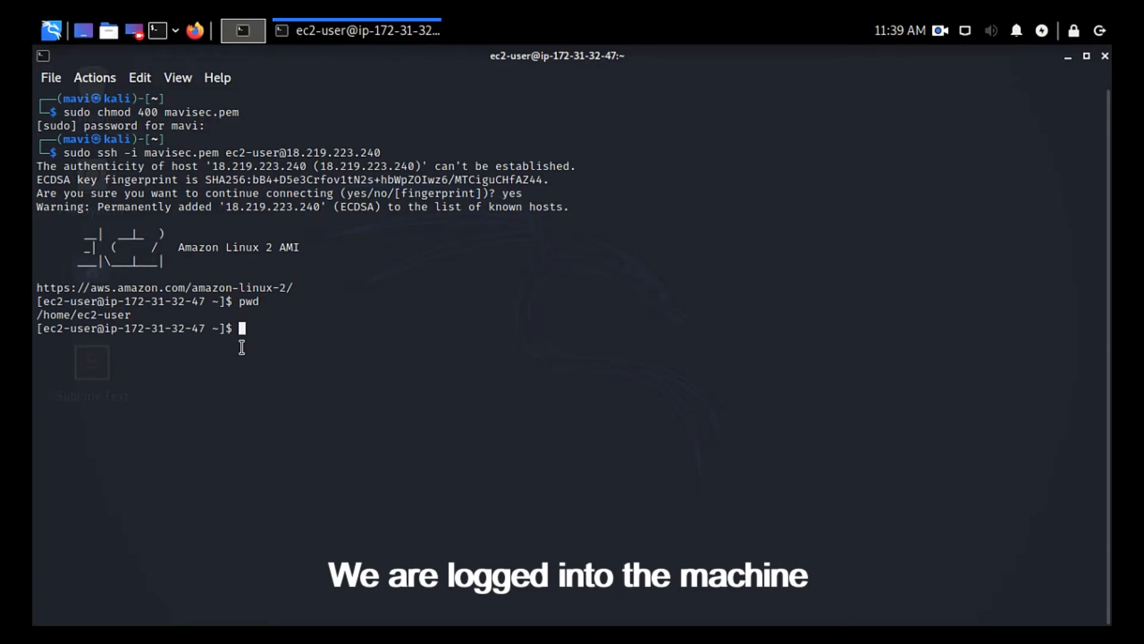
text(hostname)
key(Return)
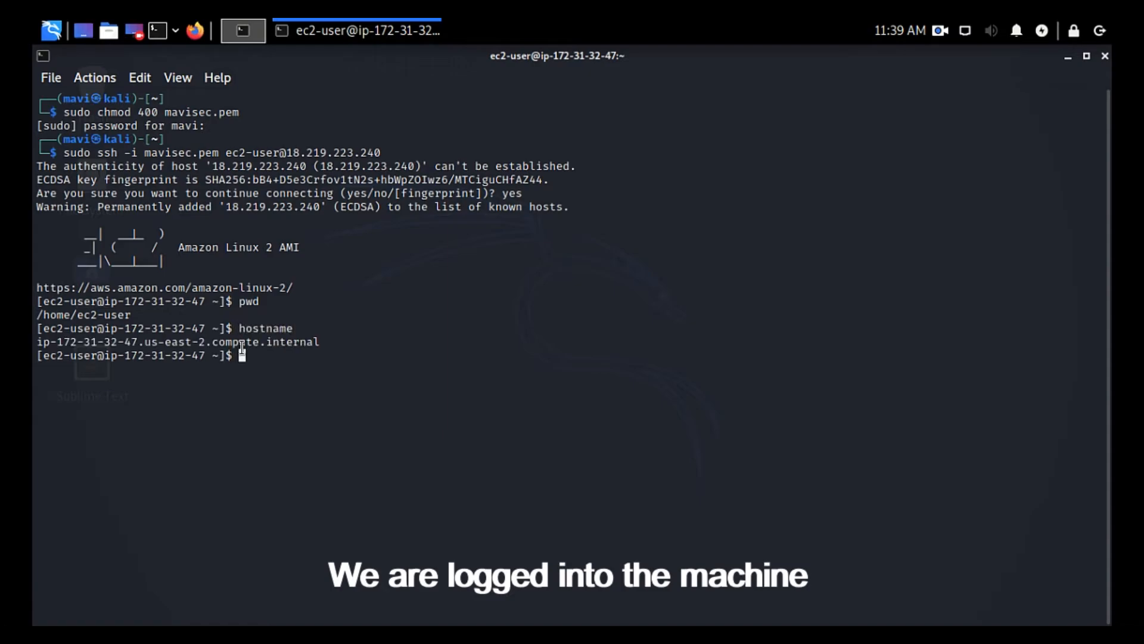
triple_click(203, 346)
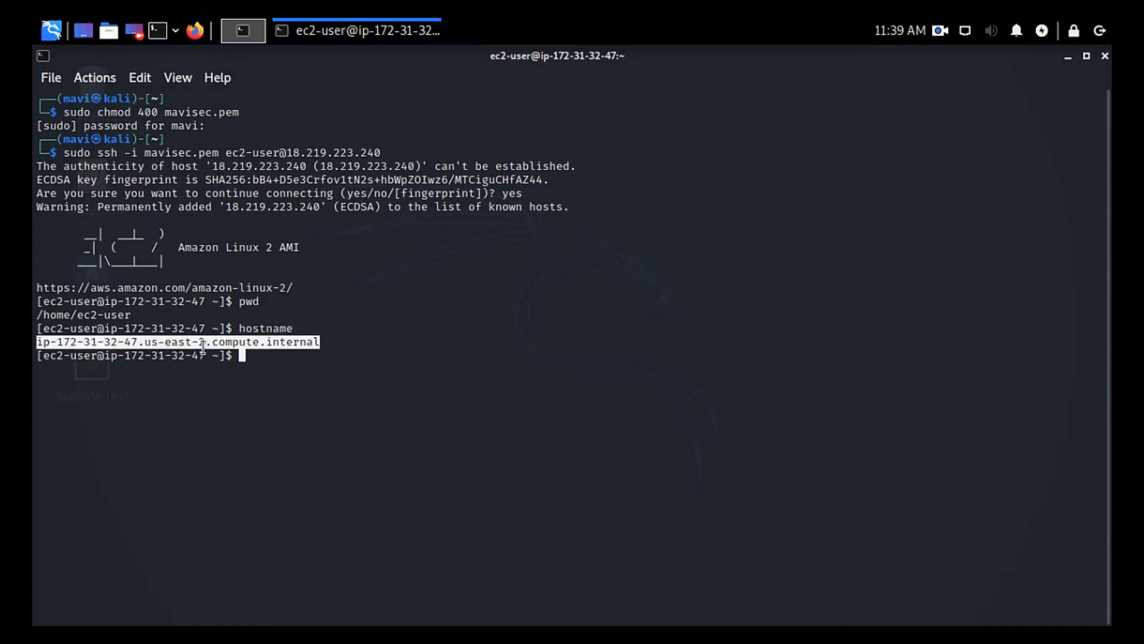
click(203, 345)
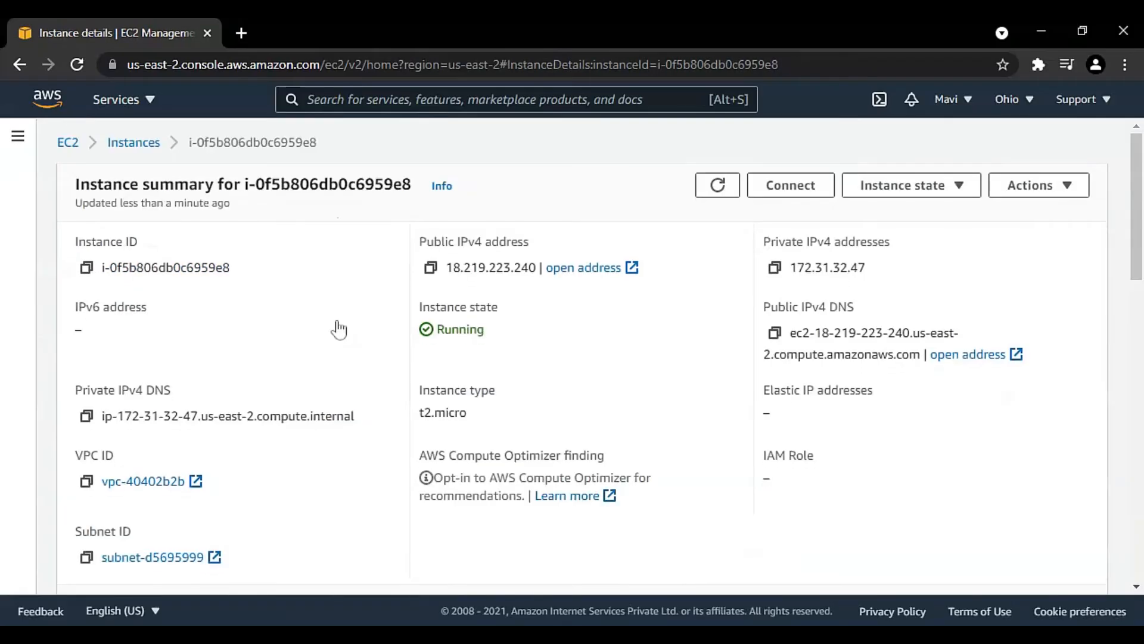
Step: Switch to the EC2 console in the browser and stop the running instance from its details page, confirming the stop
click(948, 189)
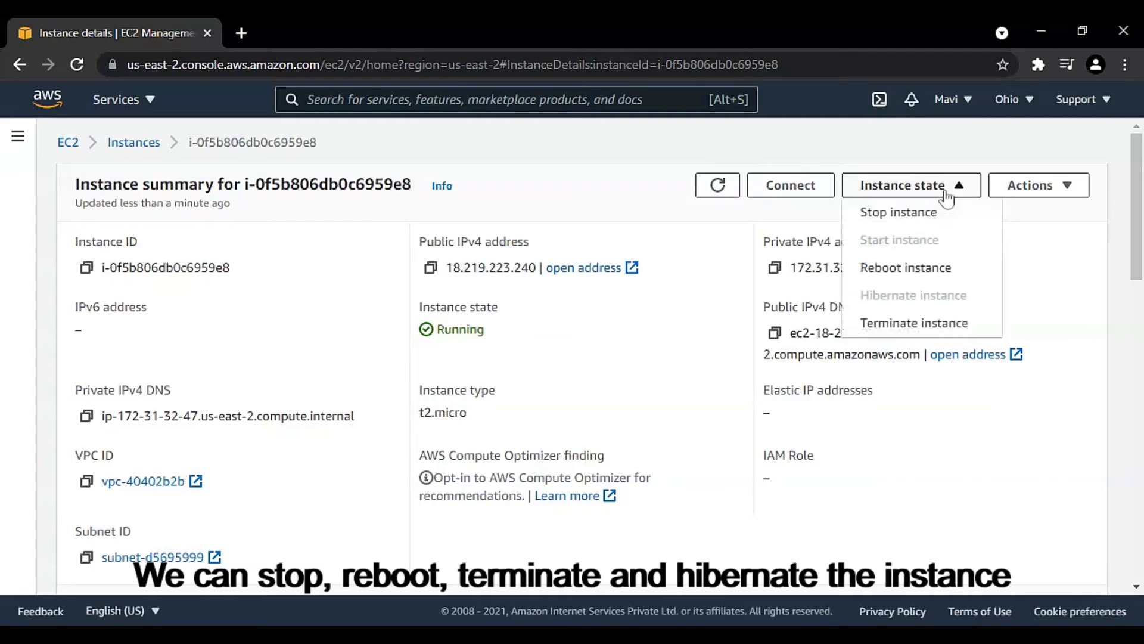
click(918, 218)
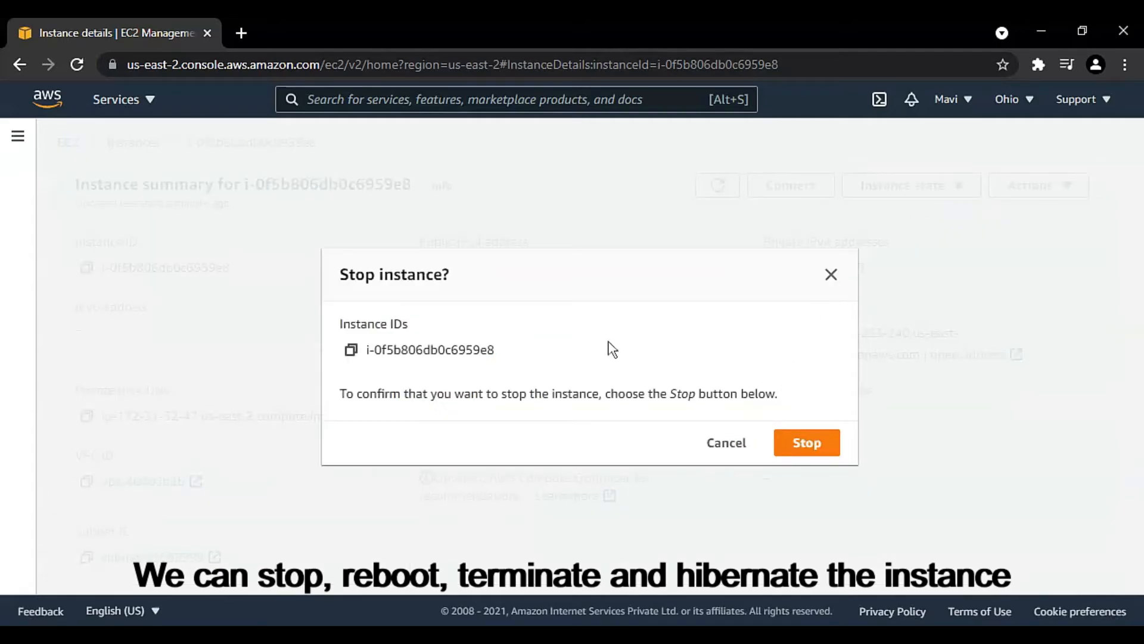
click(807, 442)
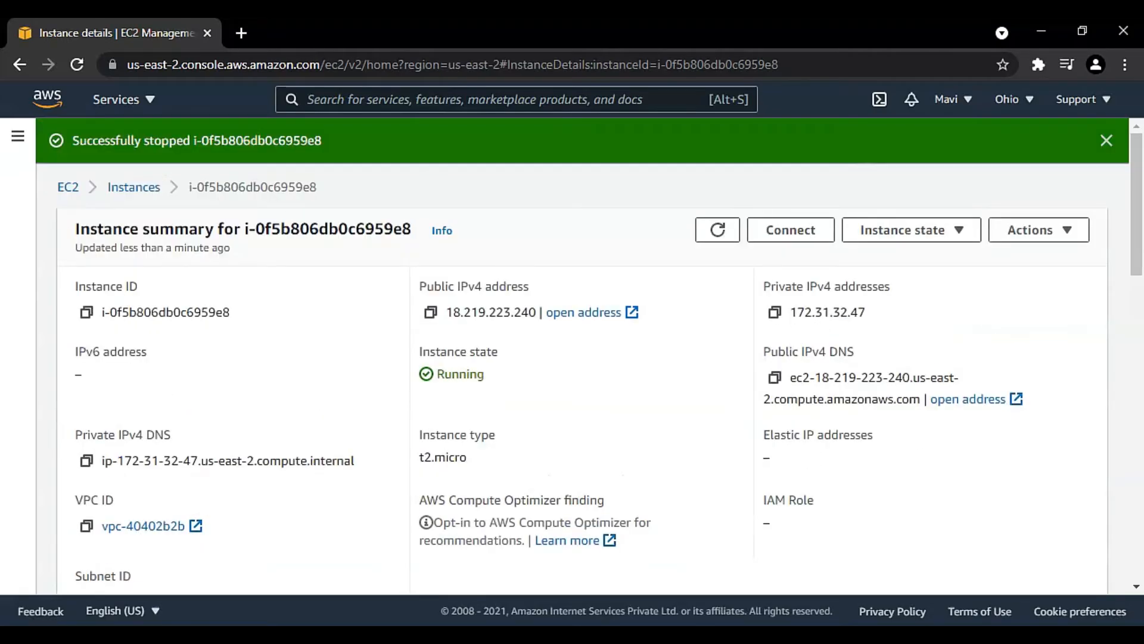
drag(92, 141, 346, 147)
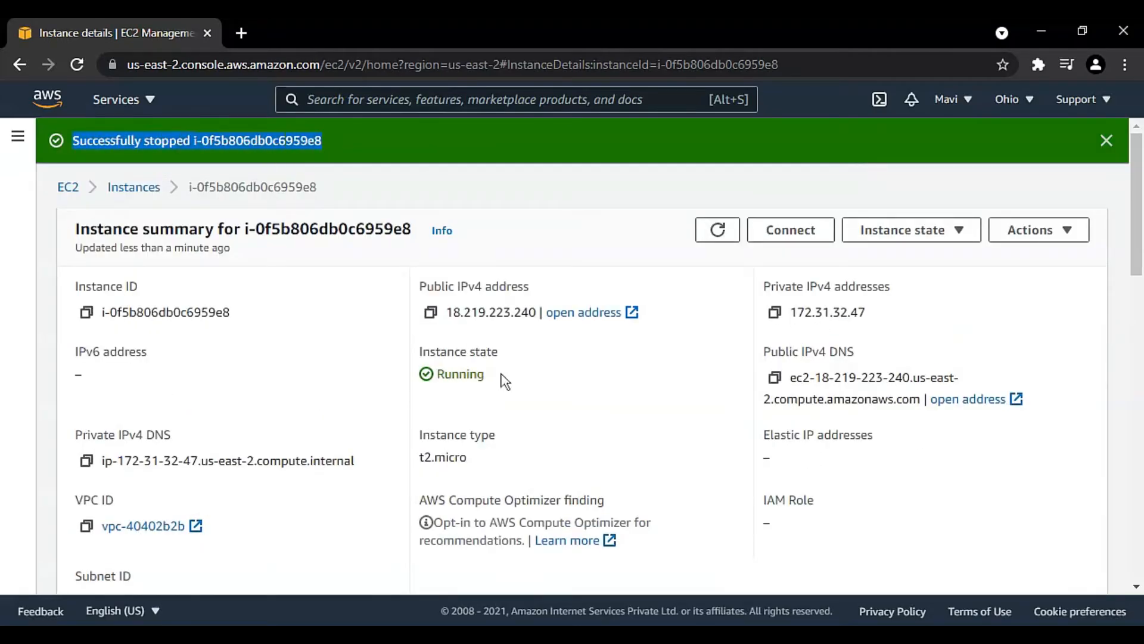
click(522, 394)
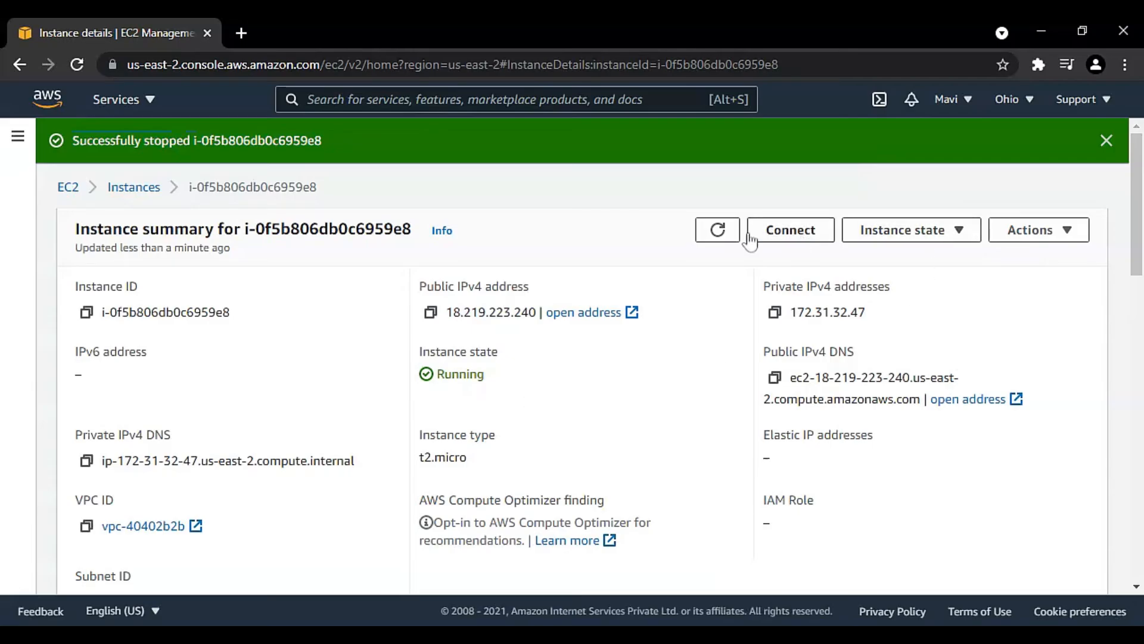
Step: Refresh the instance's details and check its instance state and the available state options
click(718, 230)
click(717, 233)
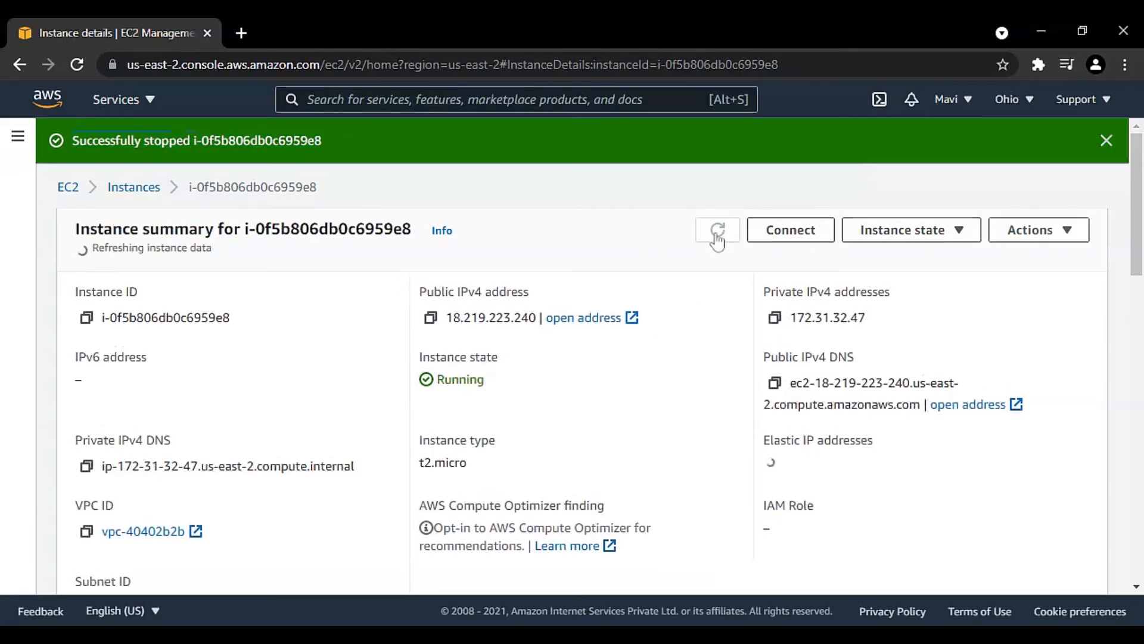
click(959, 230)
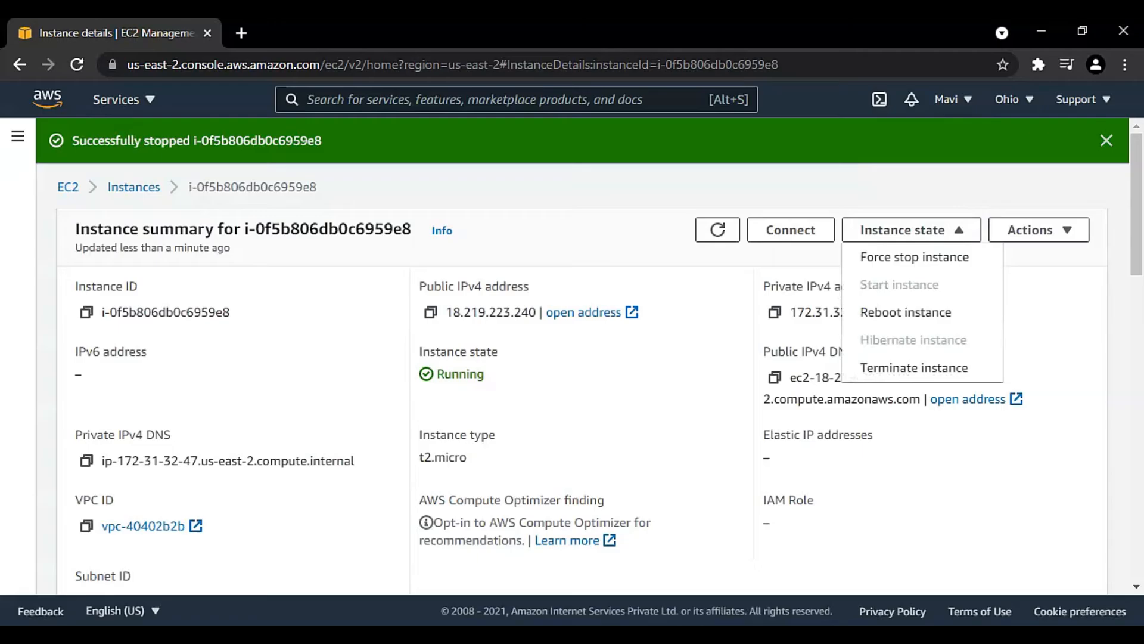
click(718, 304)
scroll(718, 304, down, 6)
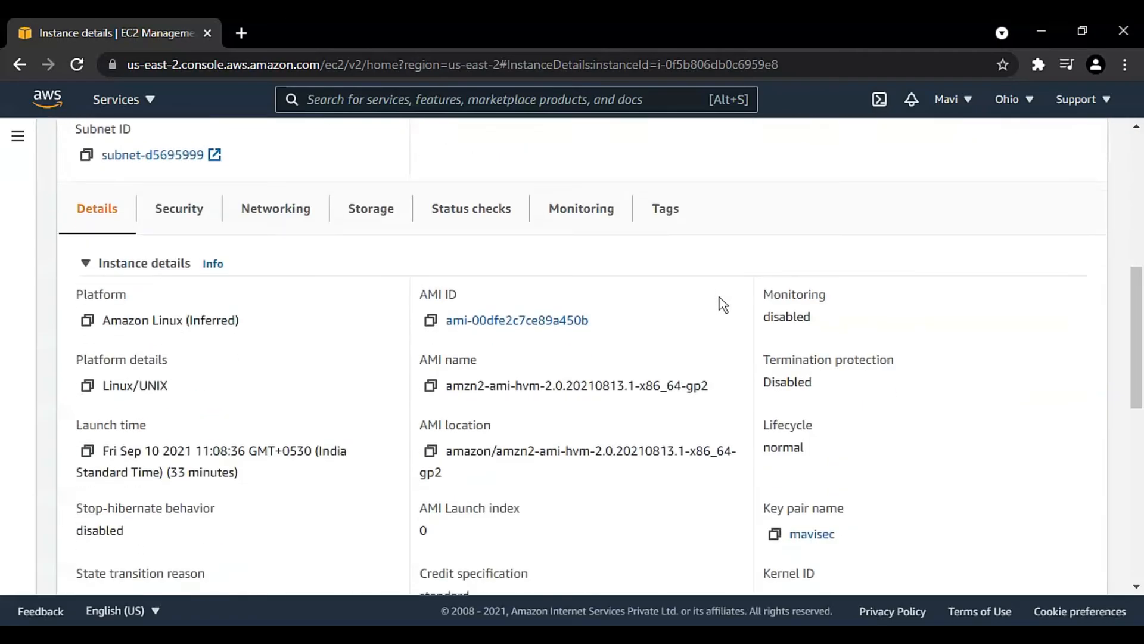
scroll(721, 304, up, 3)
scroll(723, 304, up, 5)
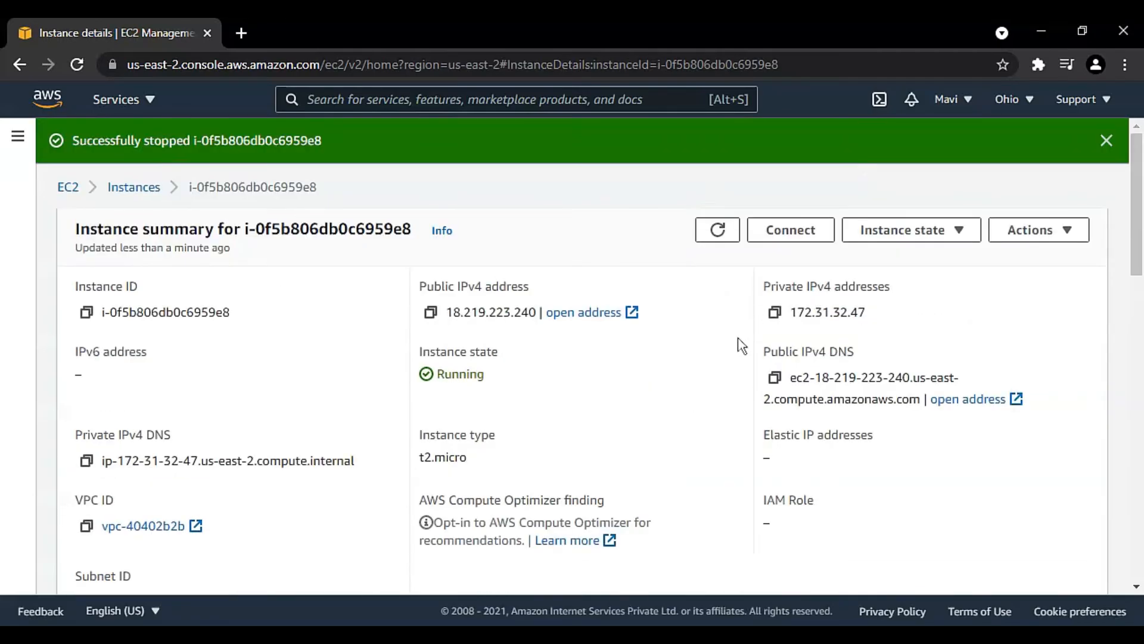
Step: Return to the full instances list, check the state of the instance being stopped and reopen its details
click(138, 189)
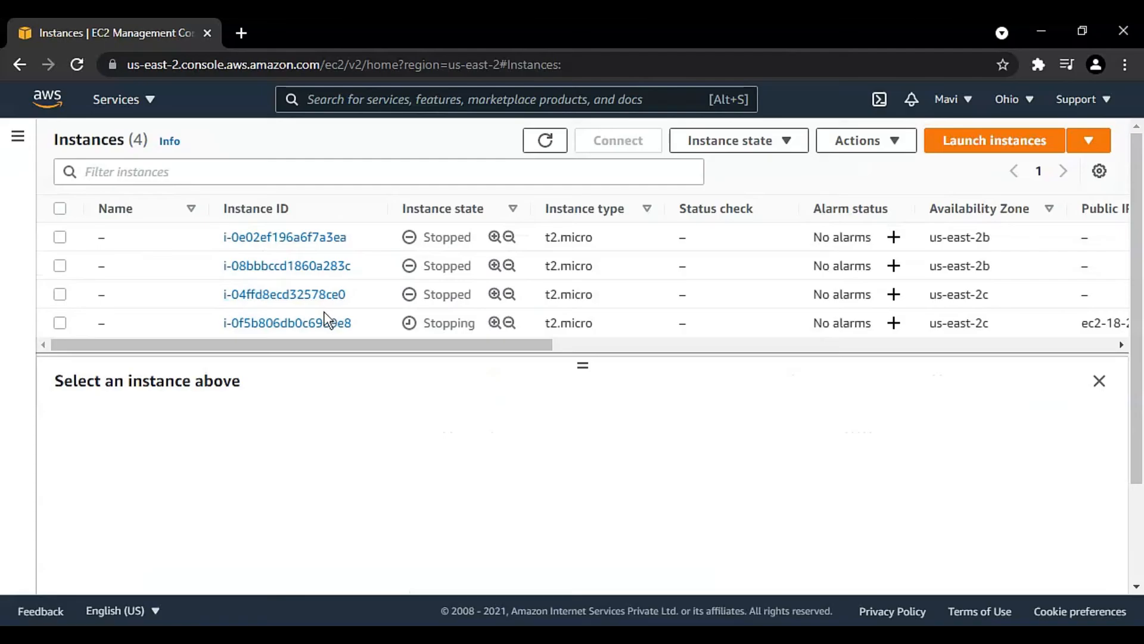
drag(470, 323, 421, 323)
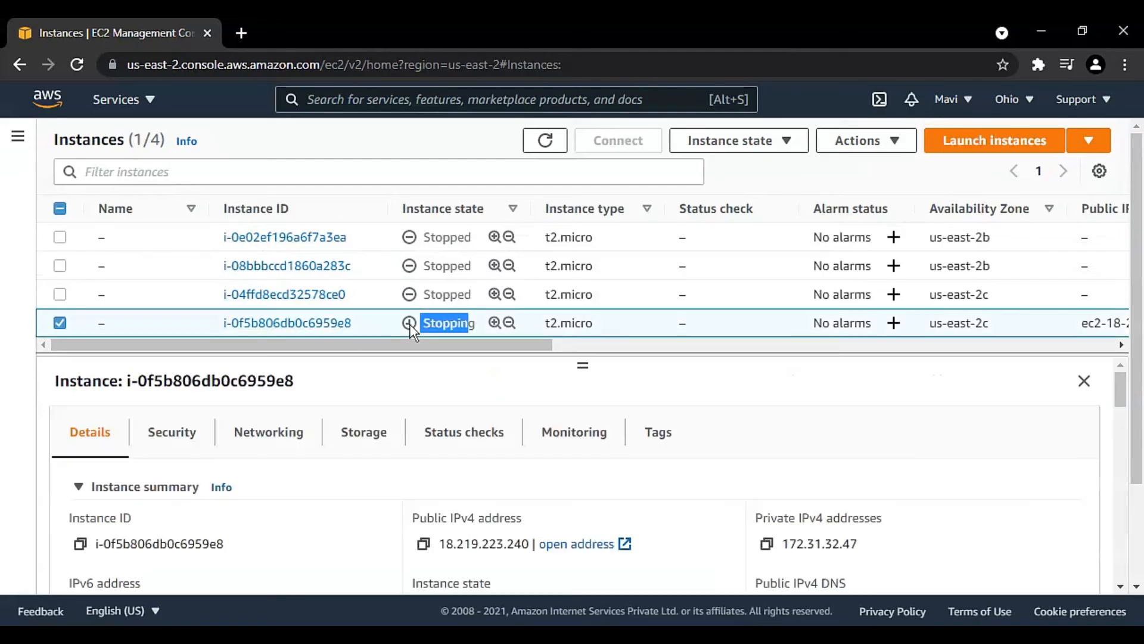
click(289, 324)
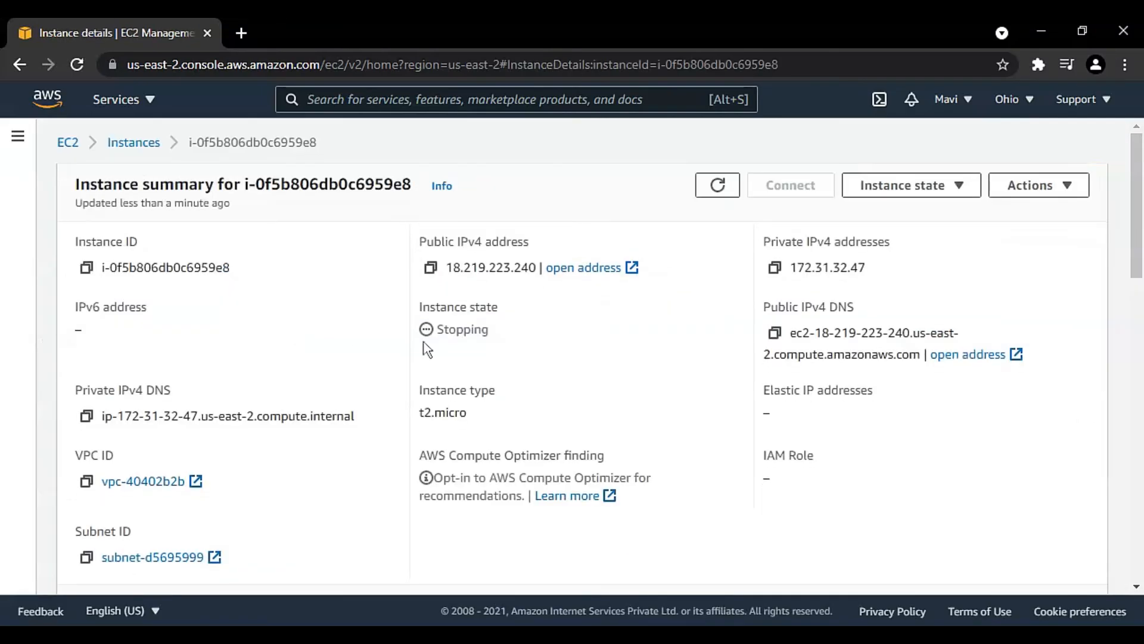
Step: Try to start the stopping instance, and open its reboot confirmation but close it without rebooting
click(953, 189)
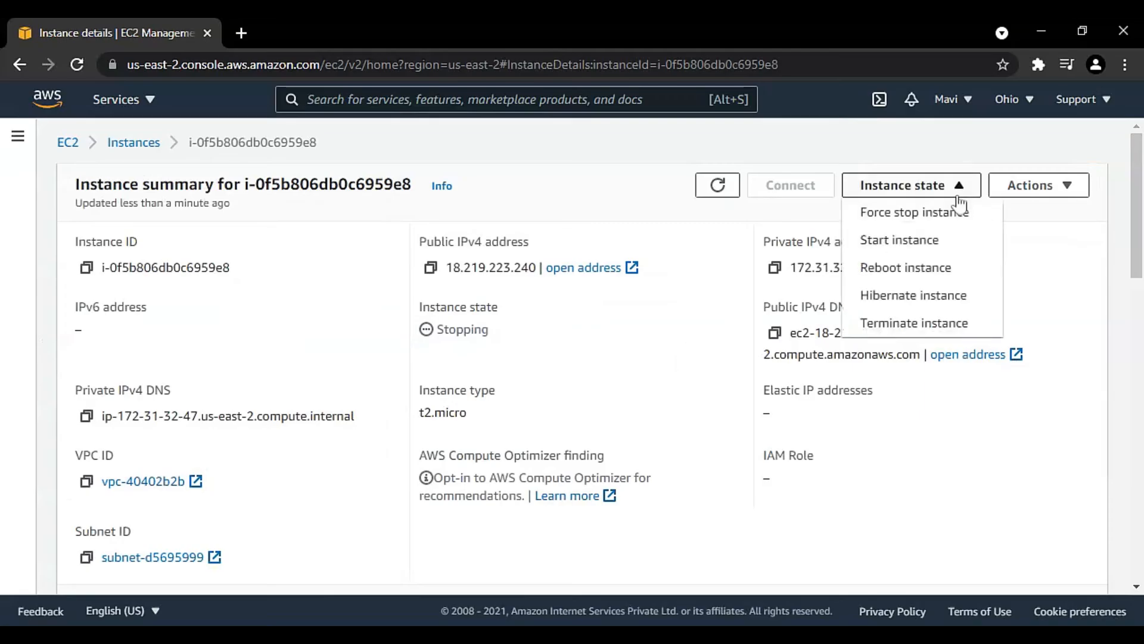
click(933, 248)
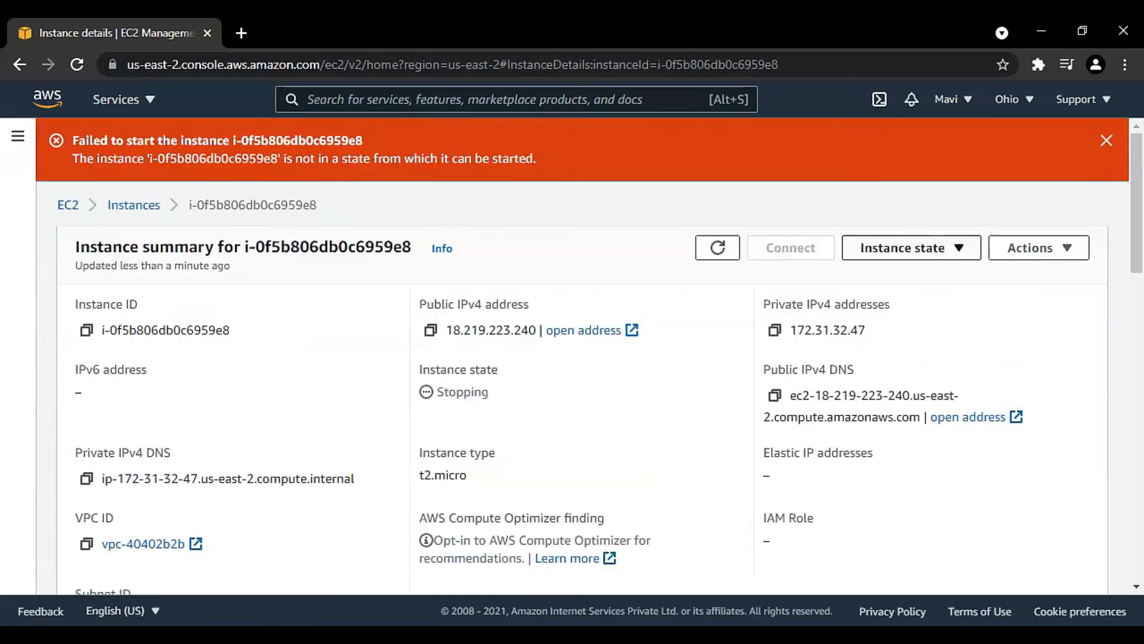
click(931, 249)
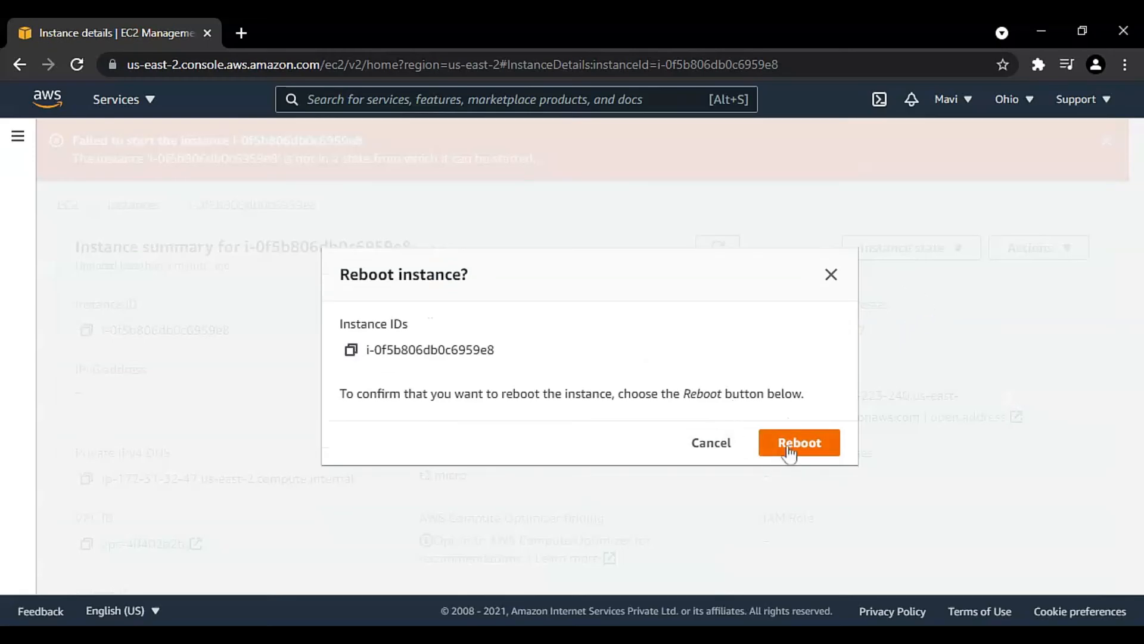
click(833, 274)
Step: Start the instance again from its details page and dismiss both notification banners
click(905, 250)
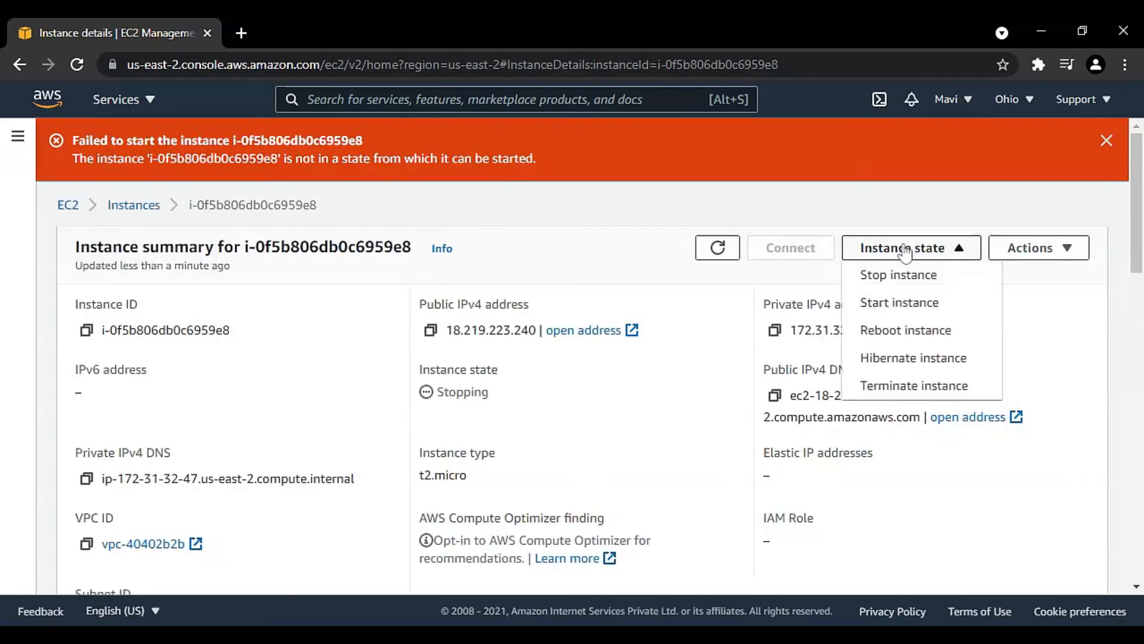
click(897, 304)
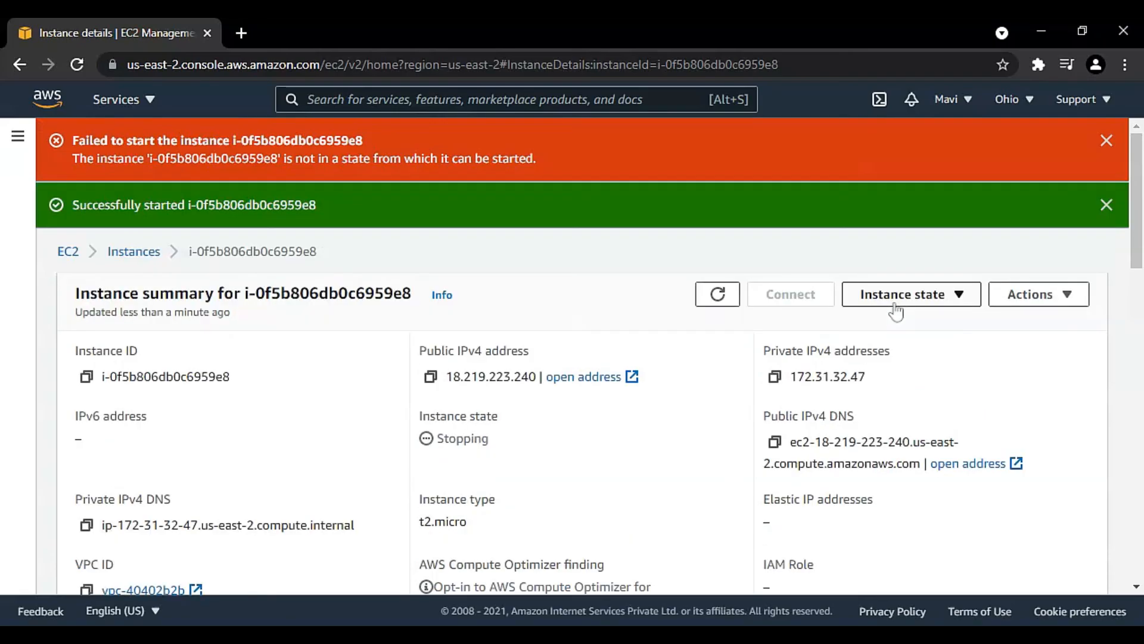
double_click(164, 204)
click(1106, 141)
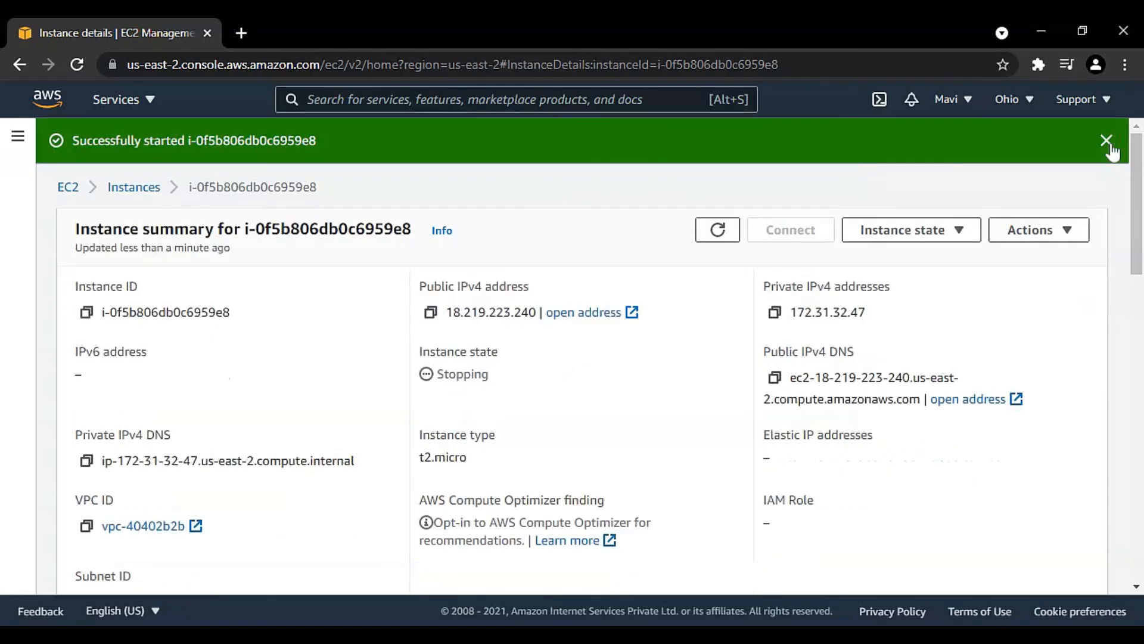
click(1107, 141)
scroll(649, 329, down, 2)
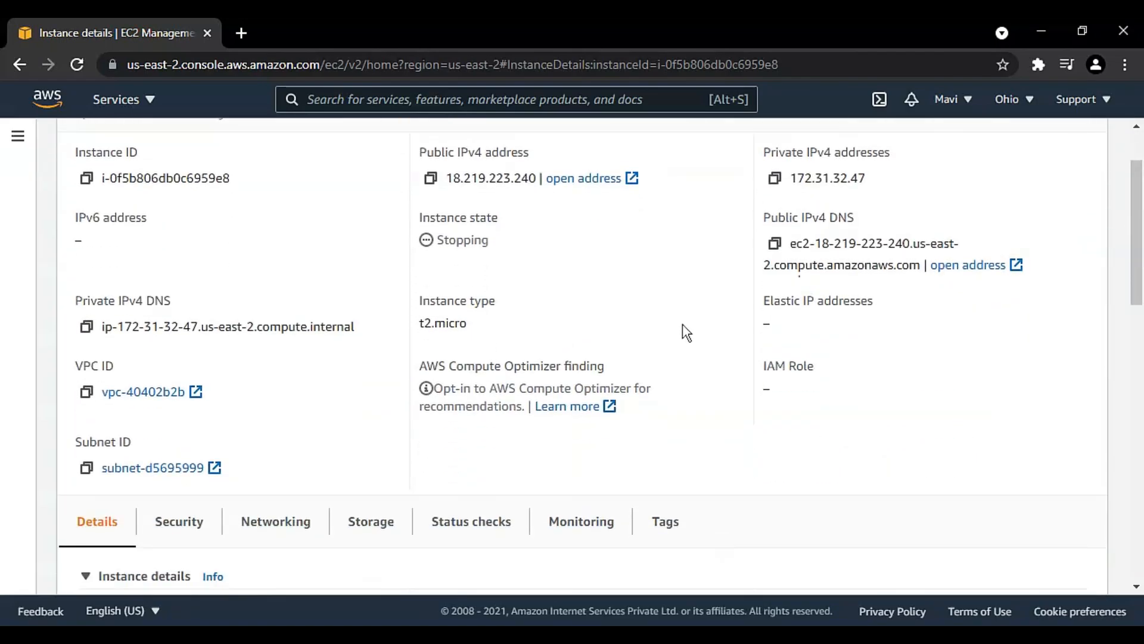
scroll(685, 328, up, 2)
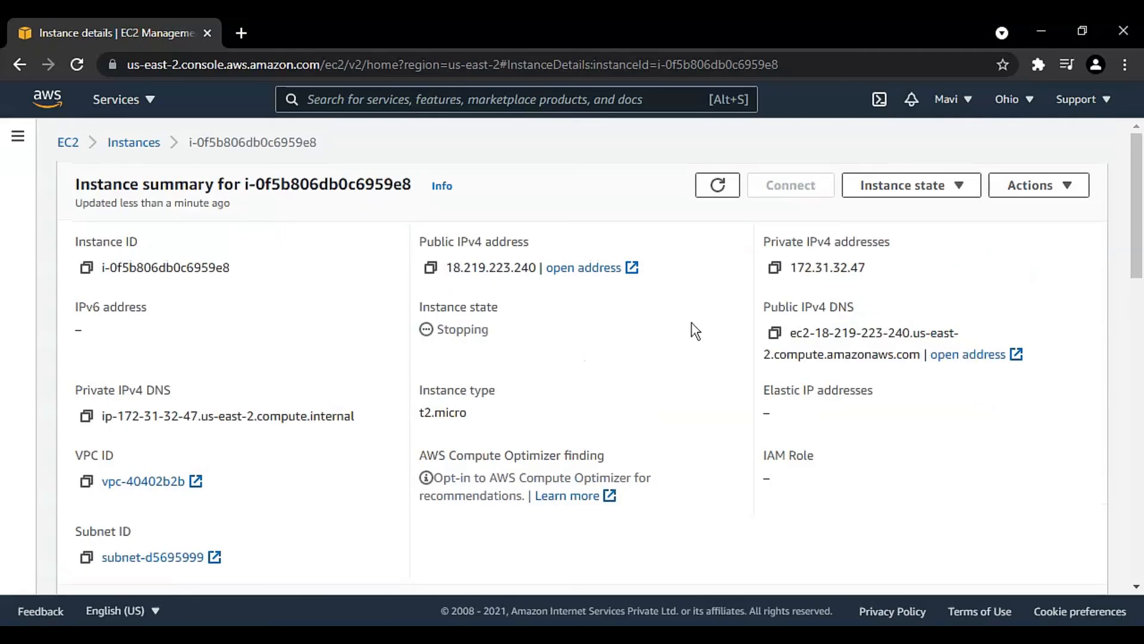